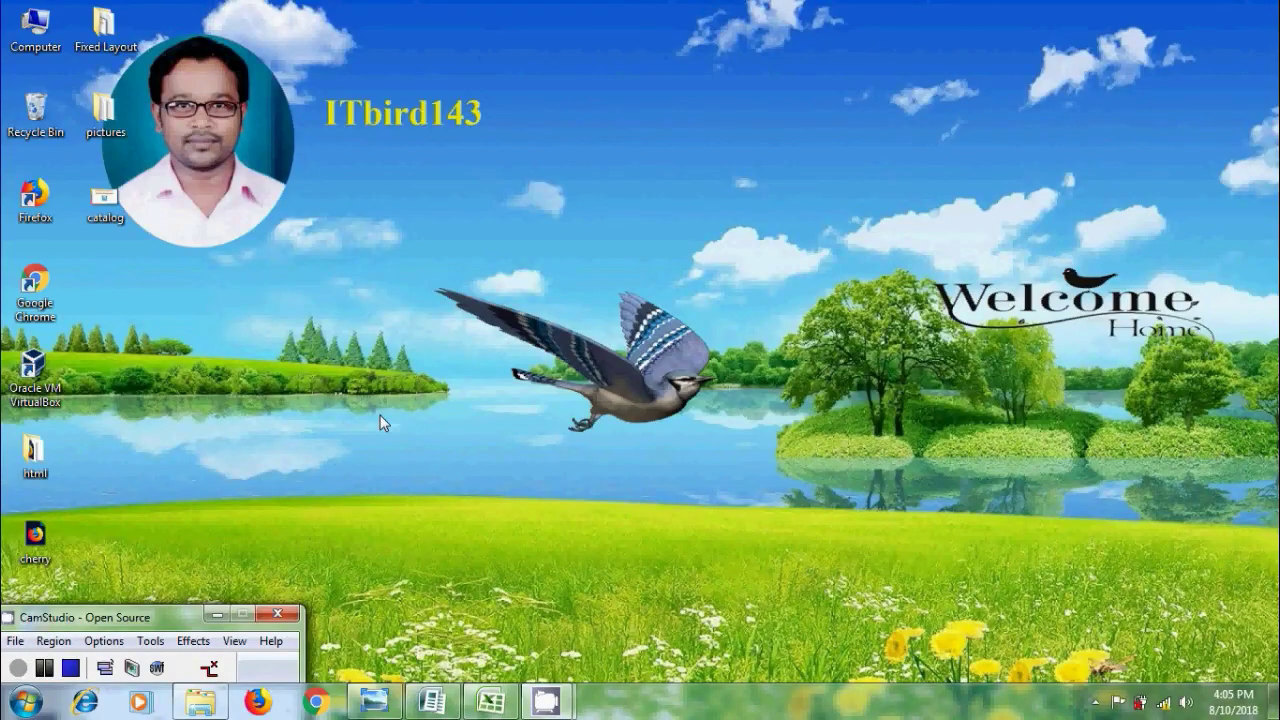
Bring the 'Tutorial 39 - Using Catalog Merge' title image to the front in Photo Viewer.
key("alt+Tab")
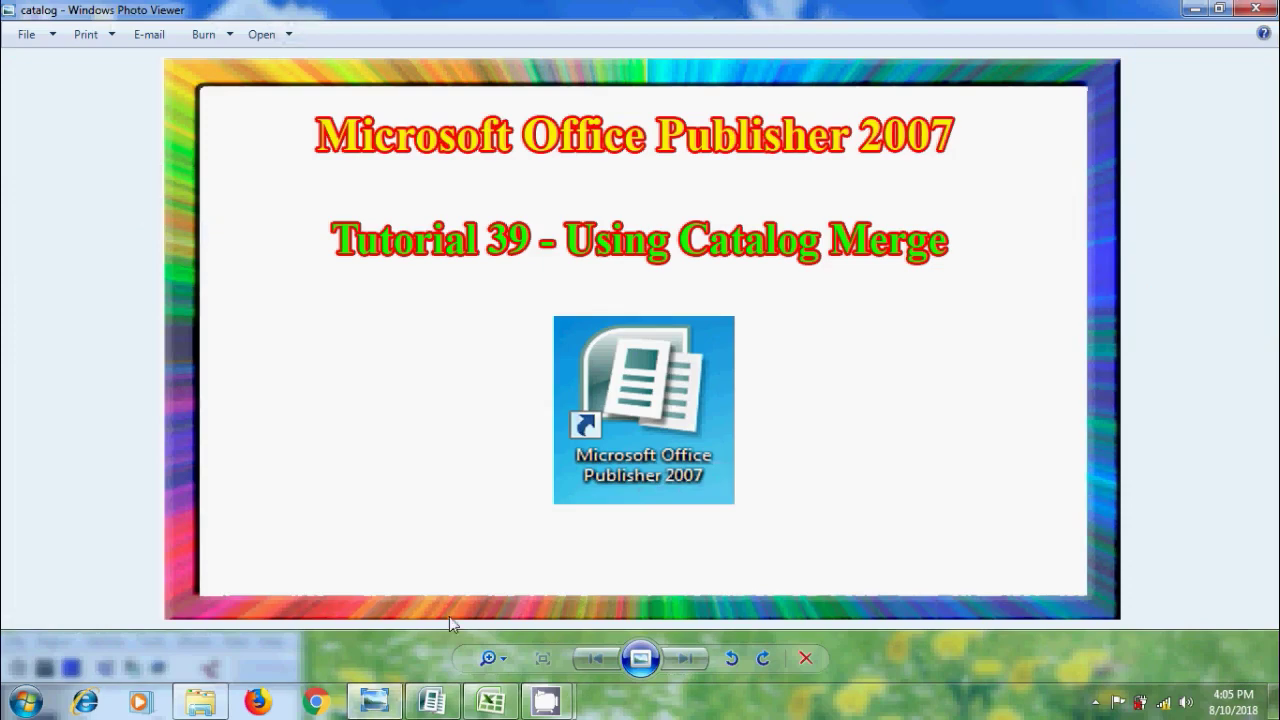
Create a new catalog publication from the Arrows design under Catalogs.
left_click(432, 700)
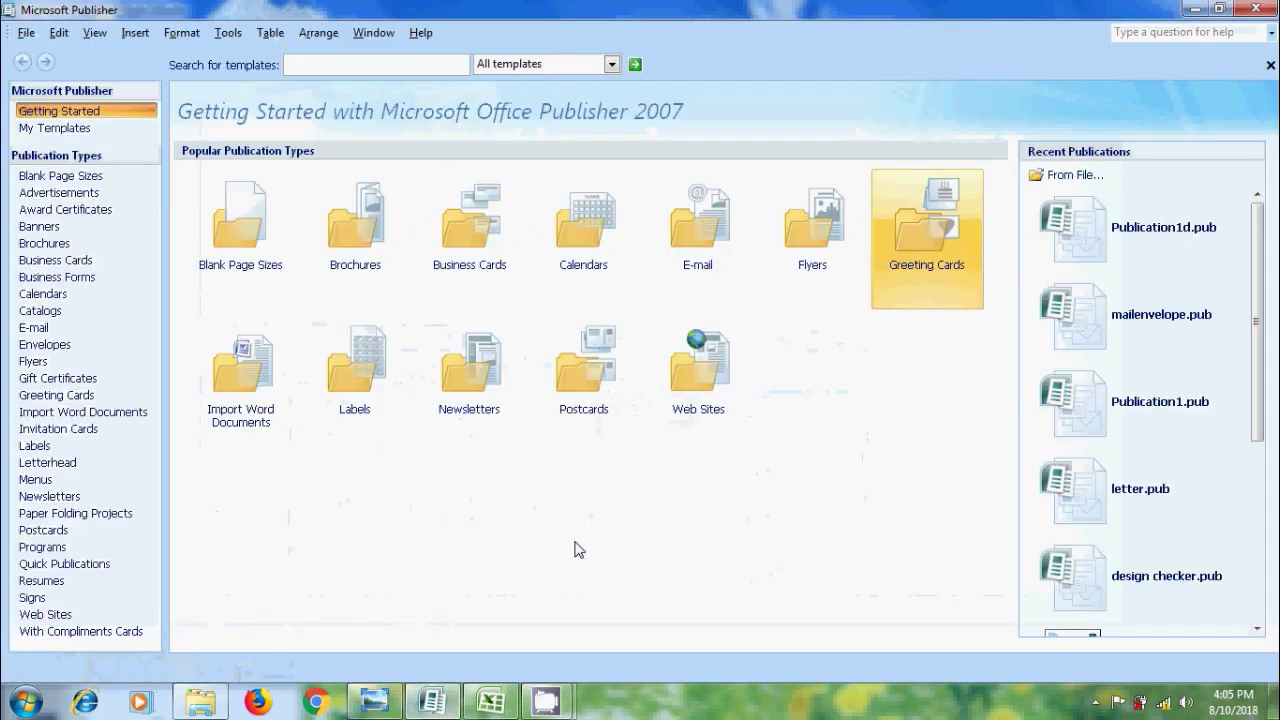
left_click(90, 311)
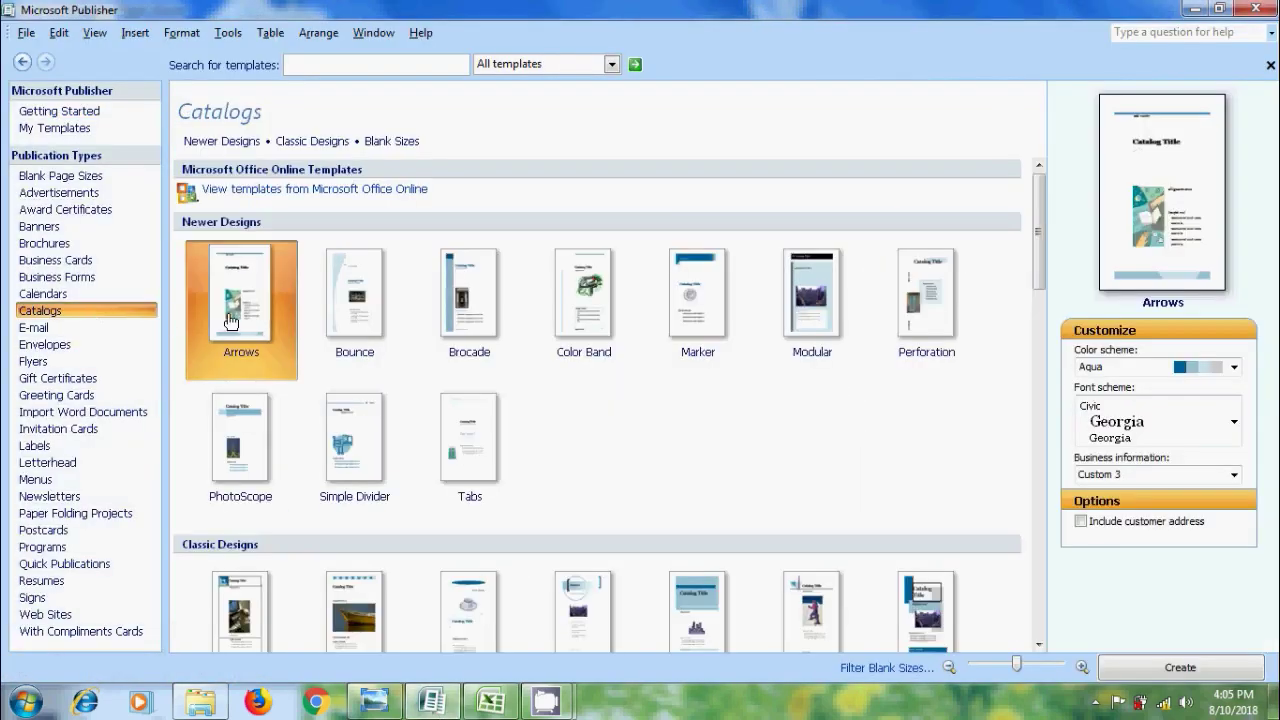
left_click(1145, 670)
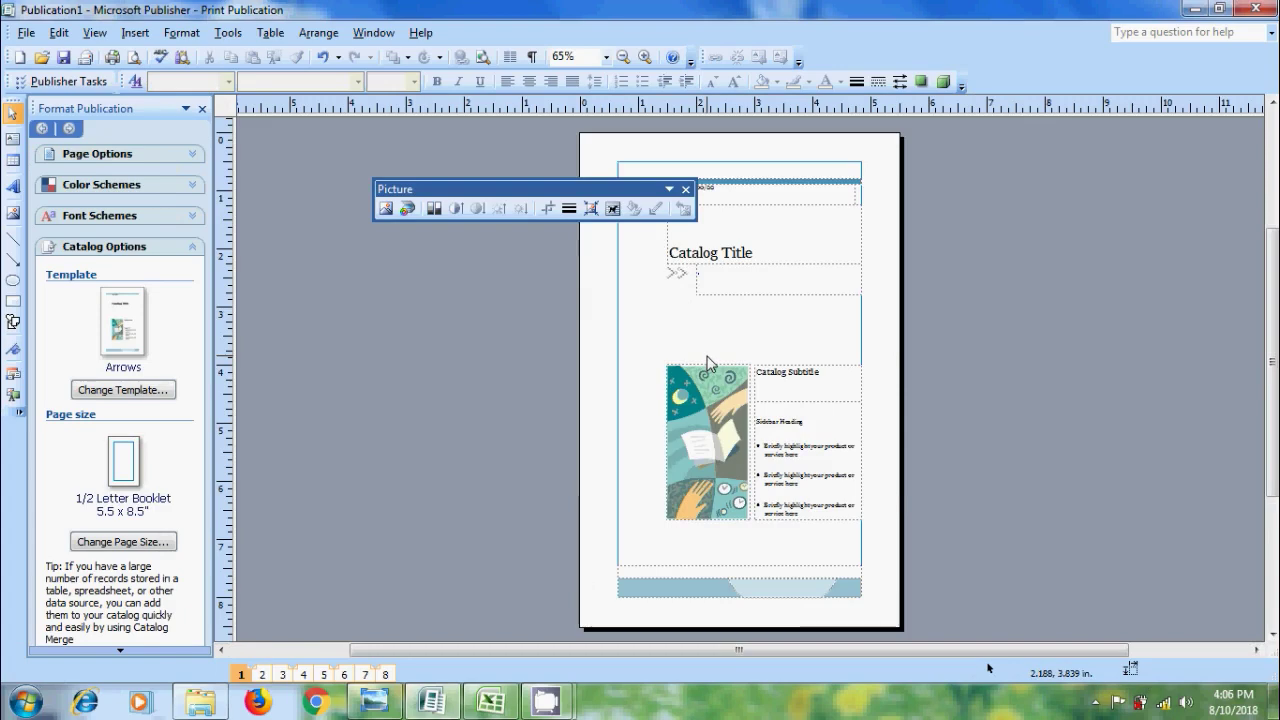
Browse the spreads 2–3, 4–5, 6–7 and page 8, ending on pages 6–7.
left_click(262, 675)
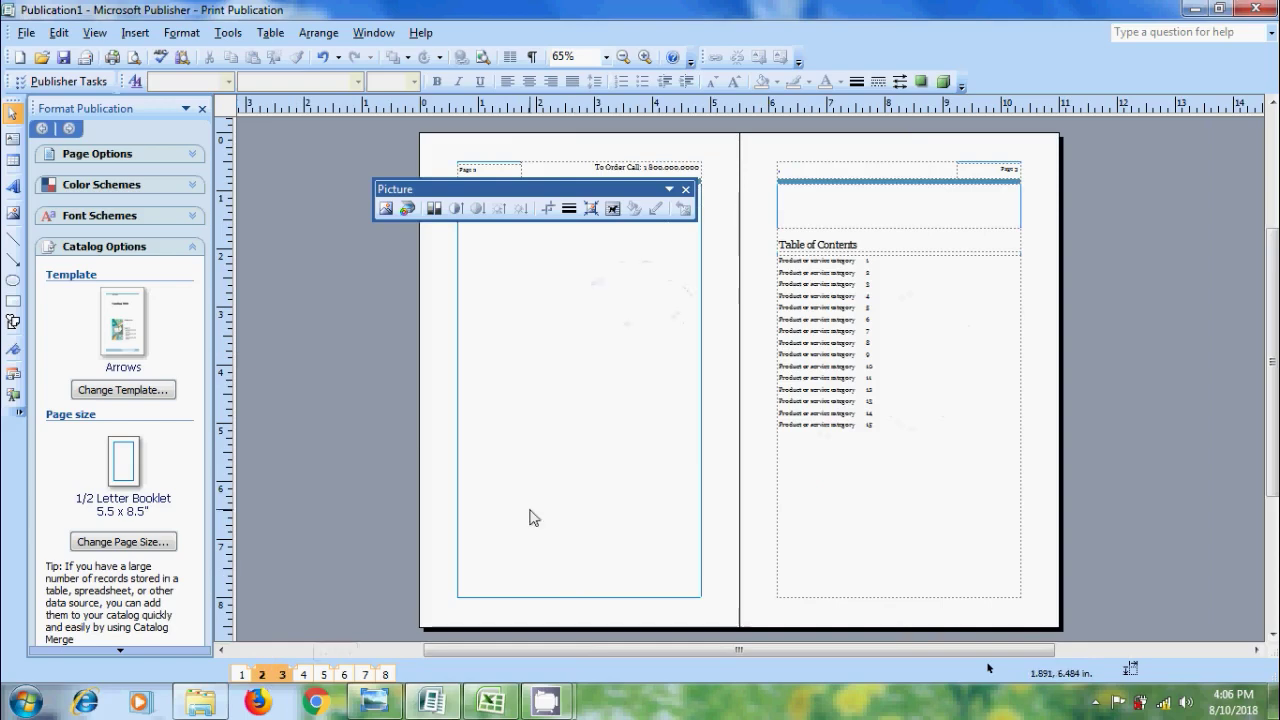
left_click(325, 676)
left_click(345, 676)
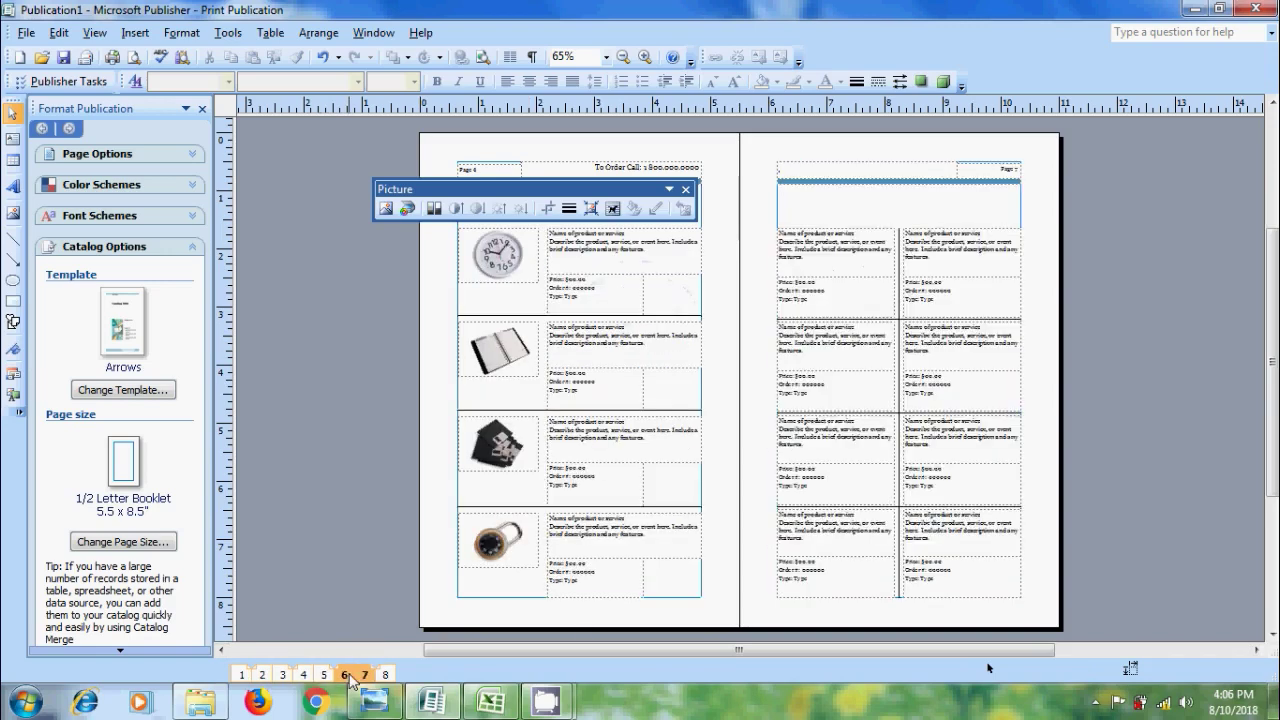
left_click(386, 675)
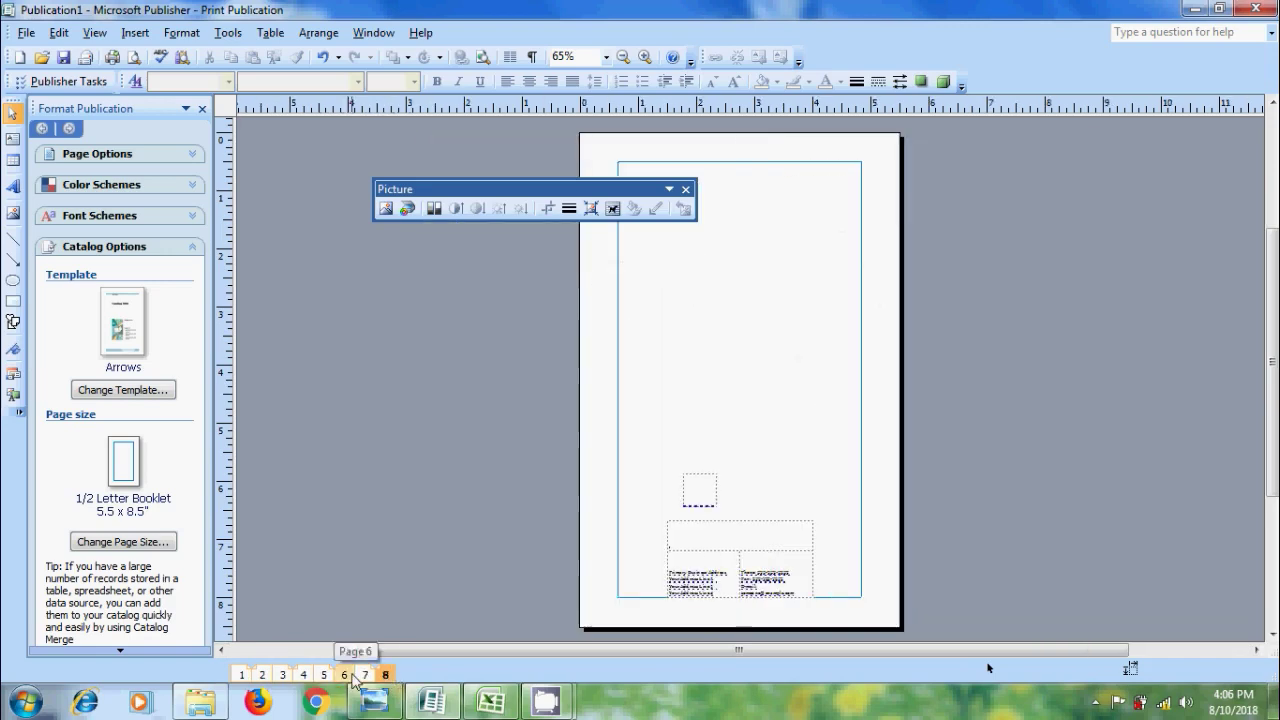
left_click(365, 675)
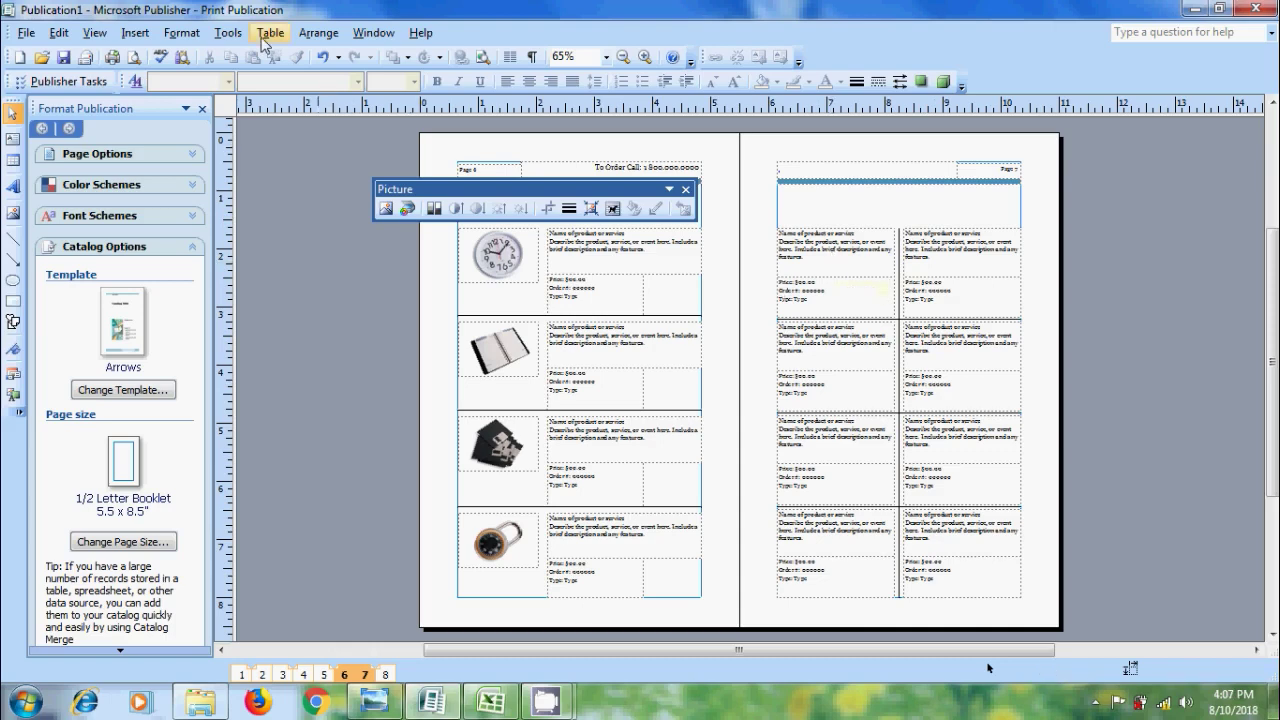
Add a catalog merge via Tools > Mailings and Catalogs, choosing a new list, then cancel the empty list.
left_click(230, 36)
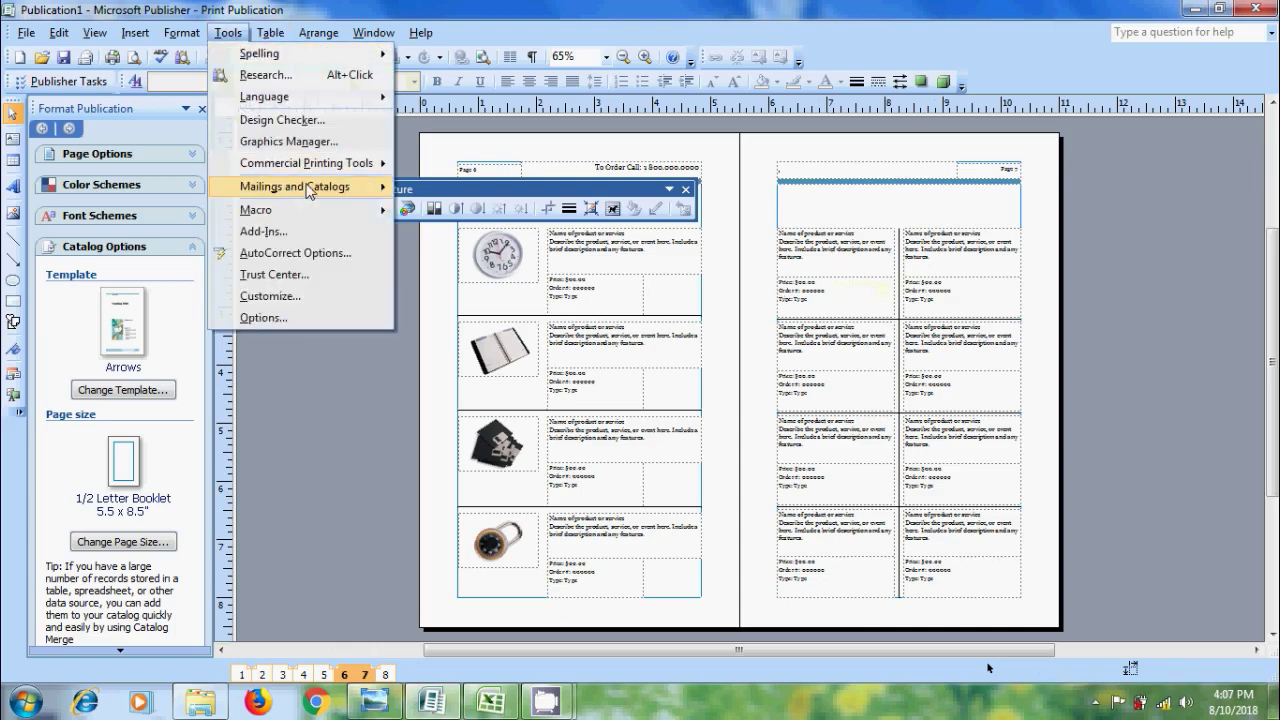
mouse_move(300, 187)
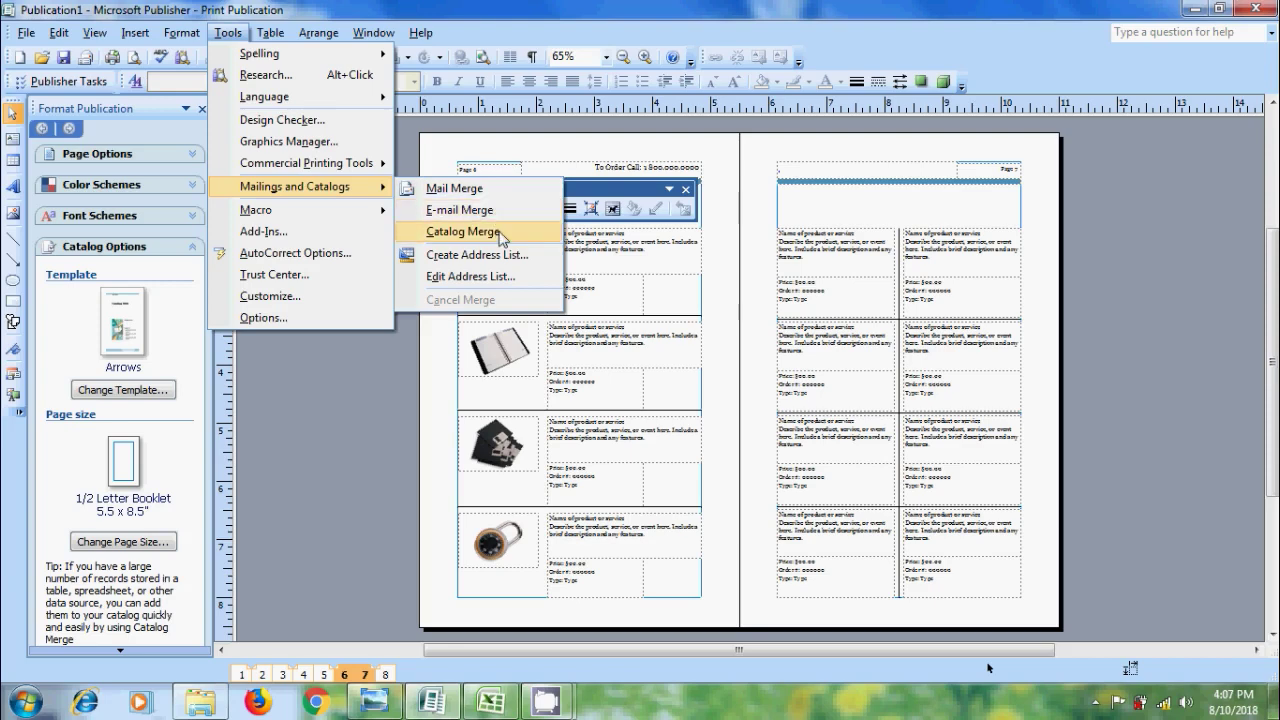
left_click(462, 231)
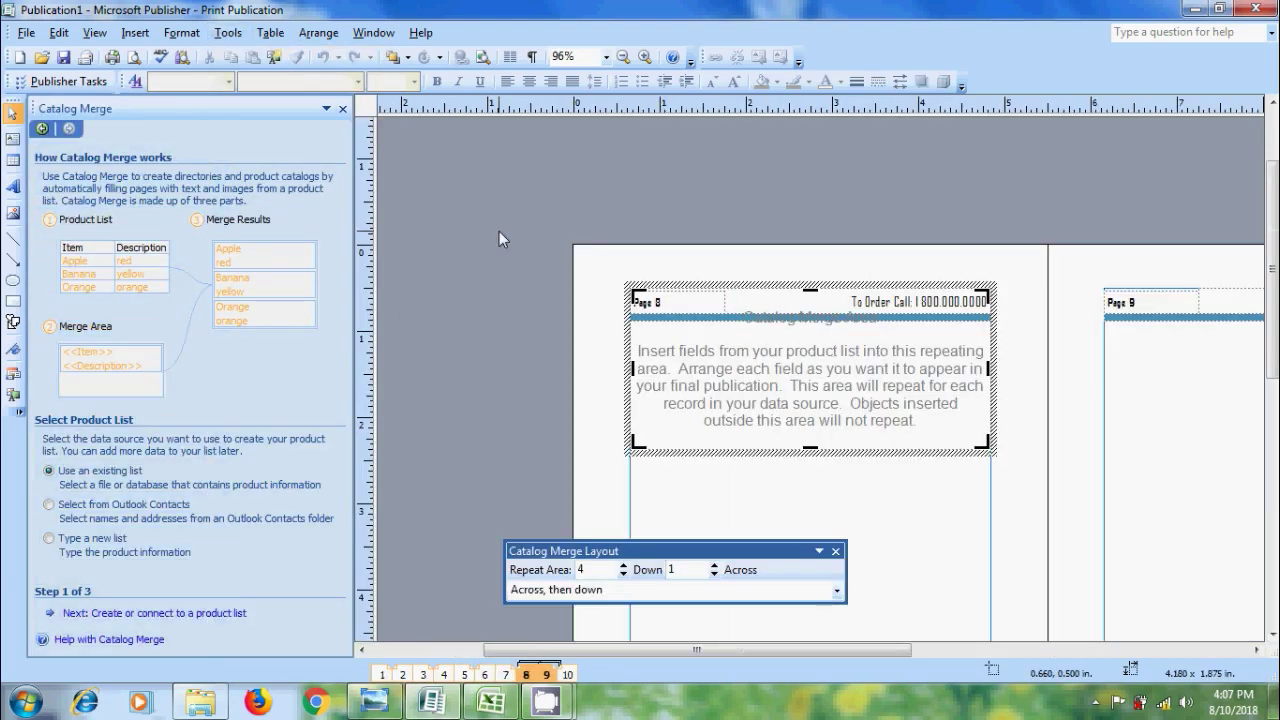
left_click(95, 542)
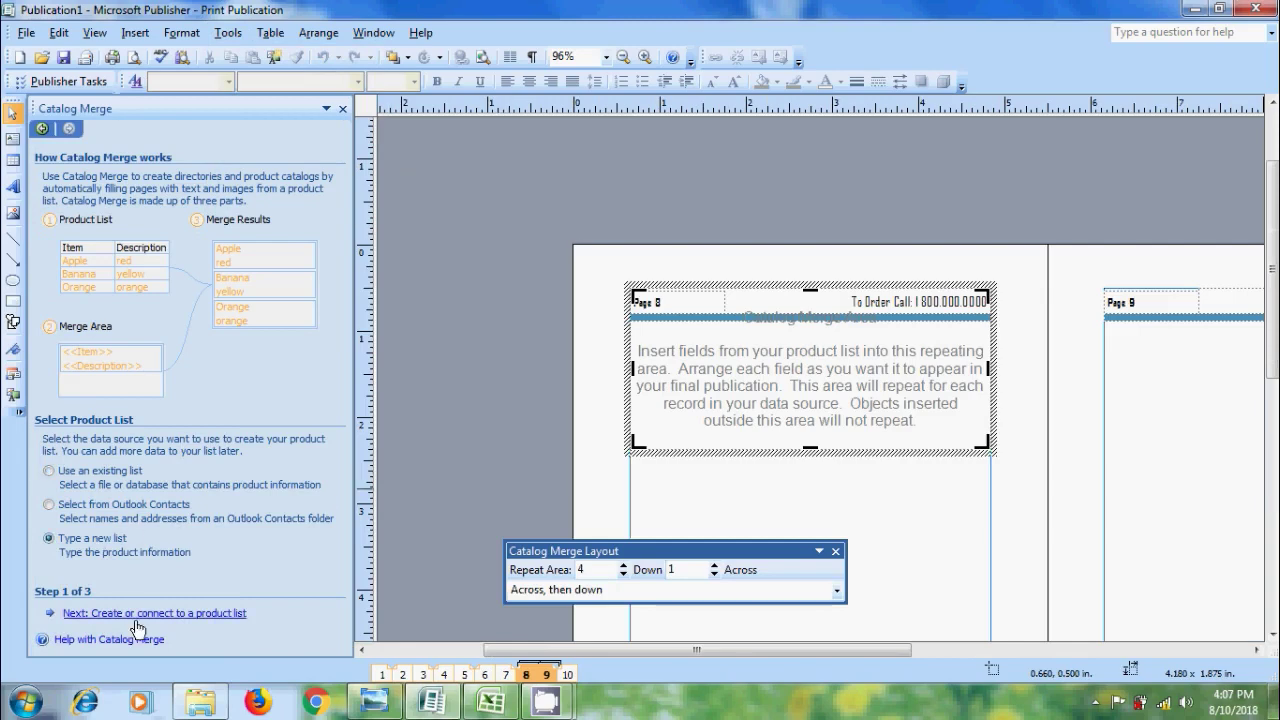
left_click(211, 616)
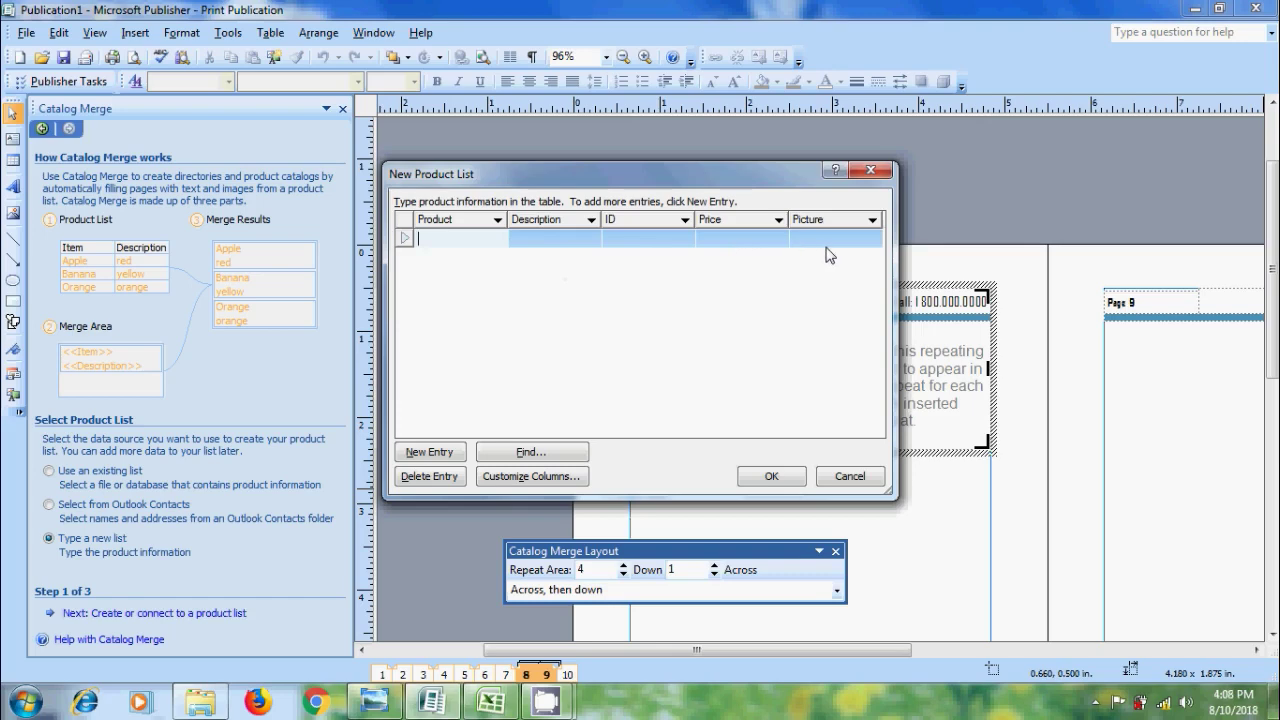
left_click(862, 477)
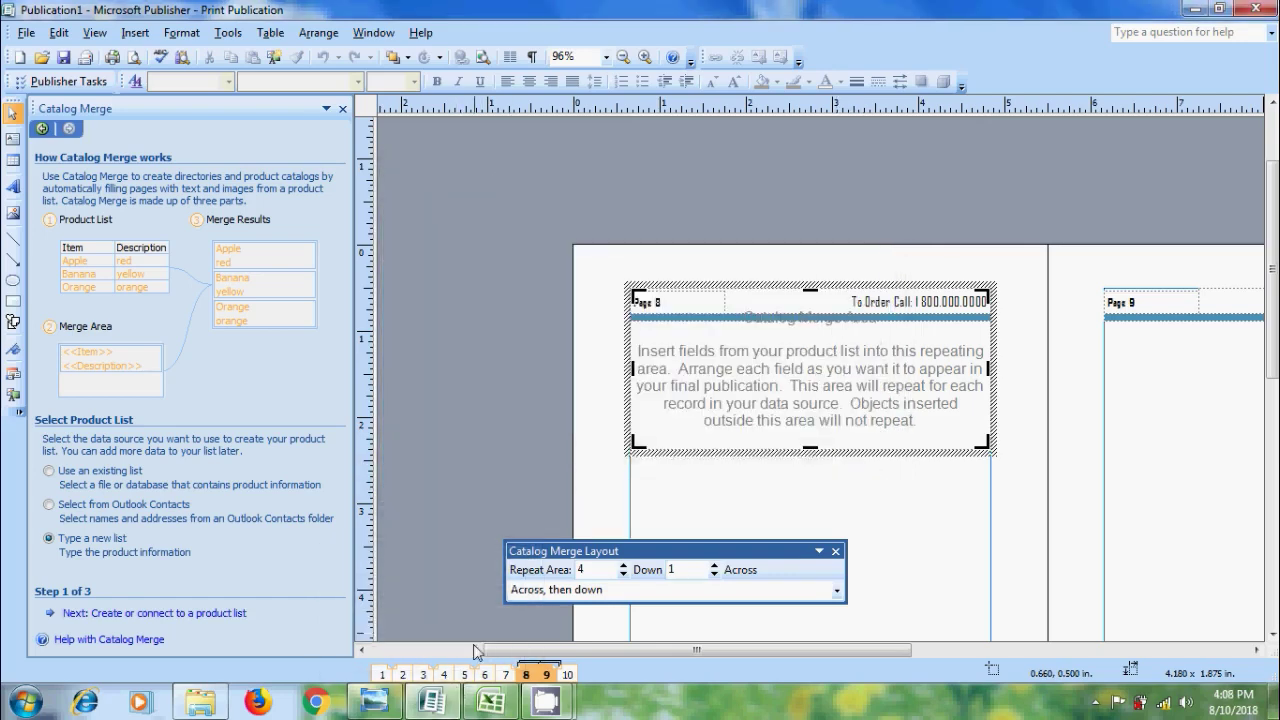
Check the Excel product list and My Data Sources folder, close Excel, and go back to Publisher.
left_click(490, 705)
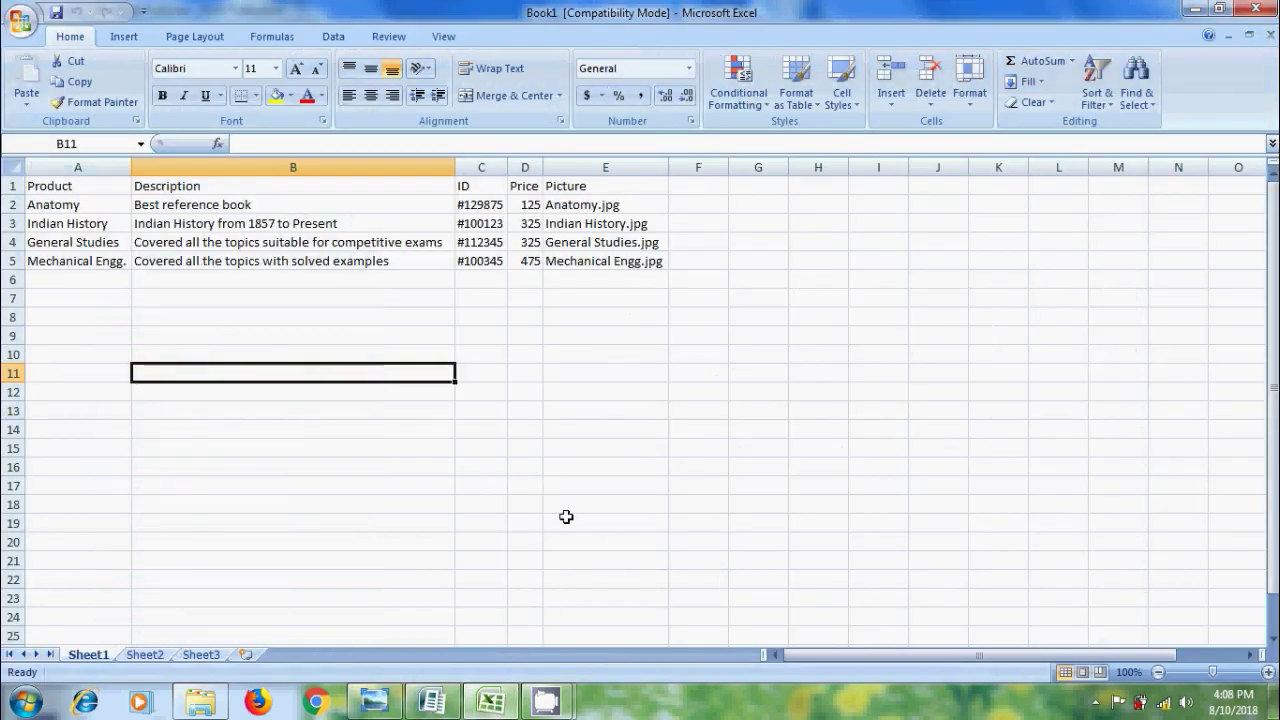
left_click(222, 702)
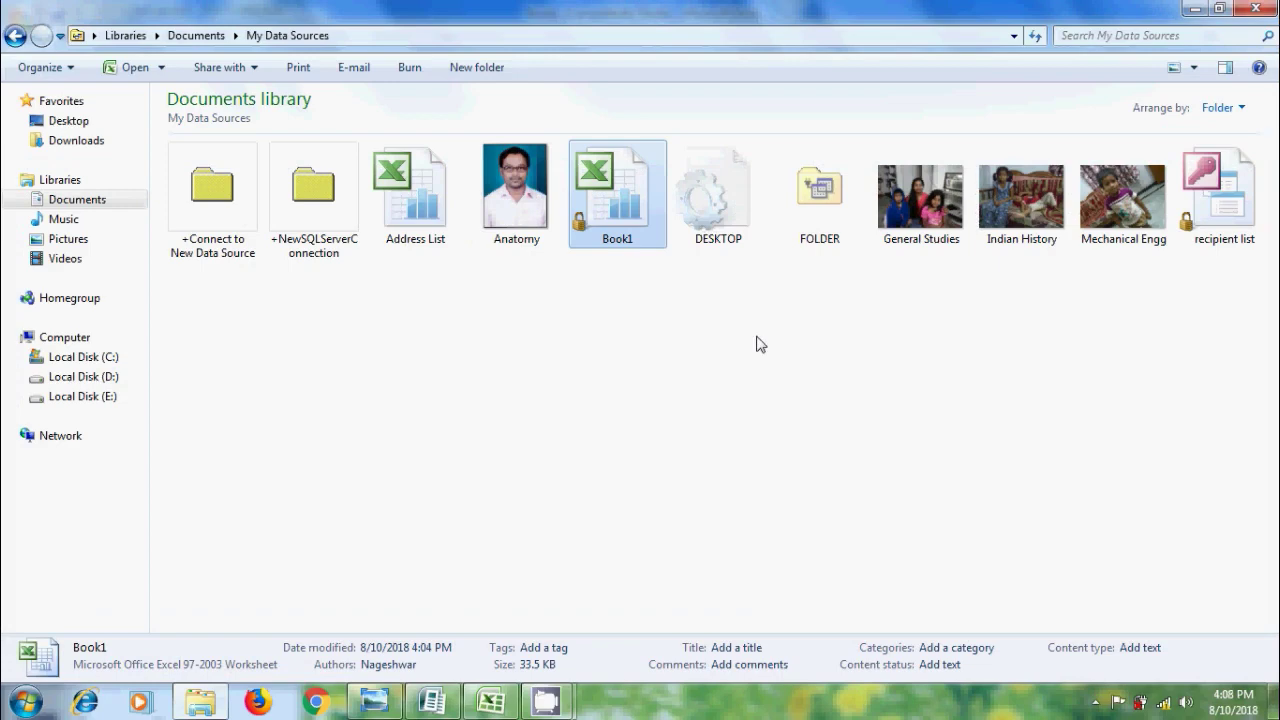
key("alt+Tab")
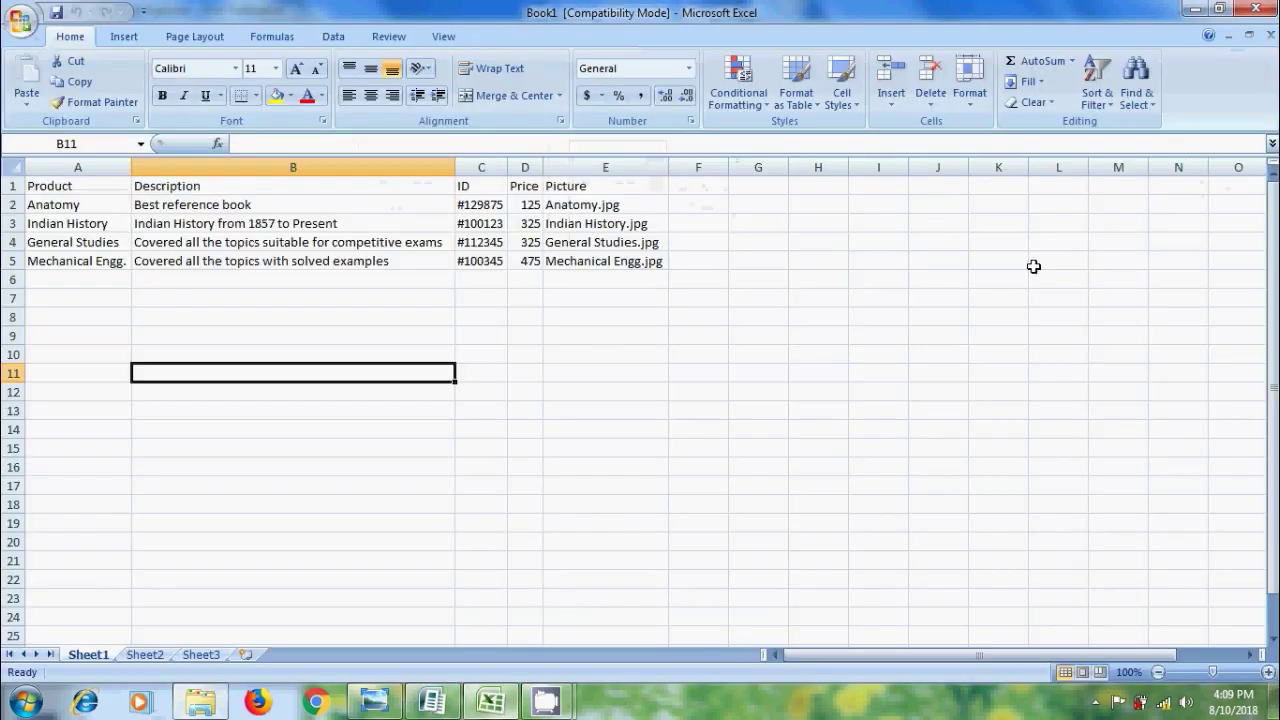
left_click(1256, 8)
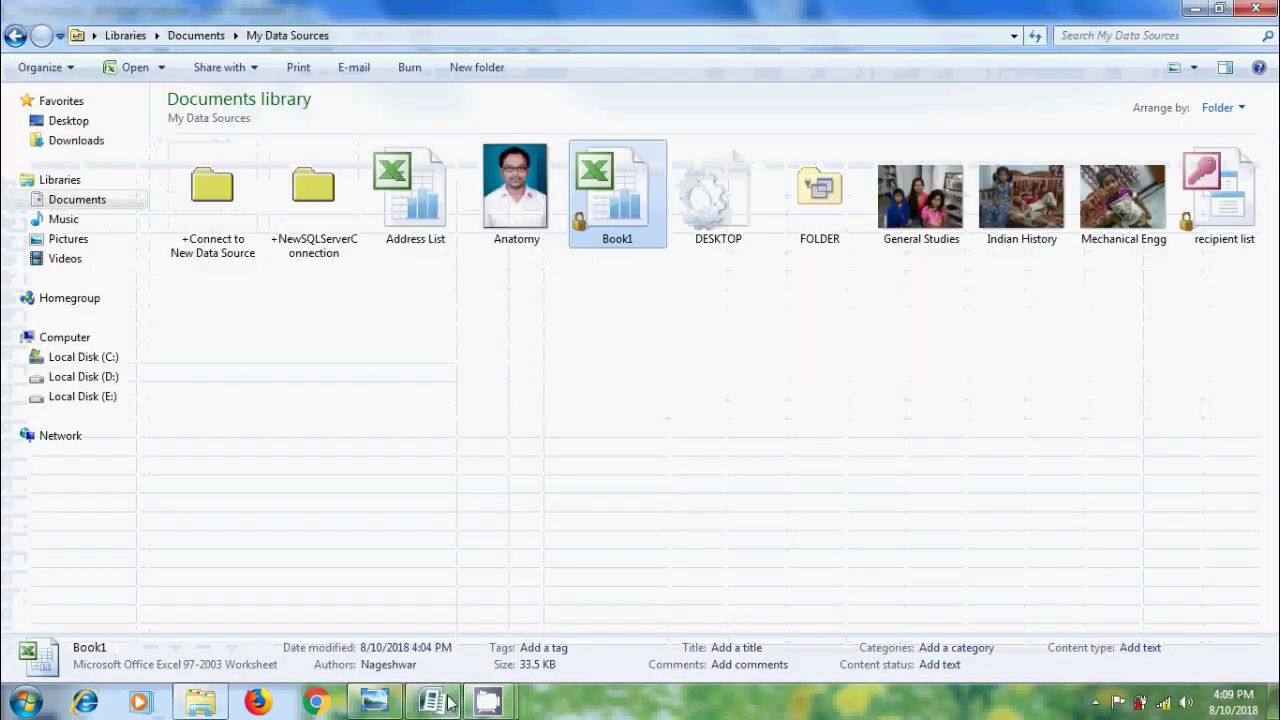
left_click(440, 702)
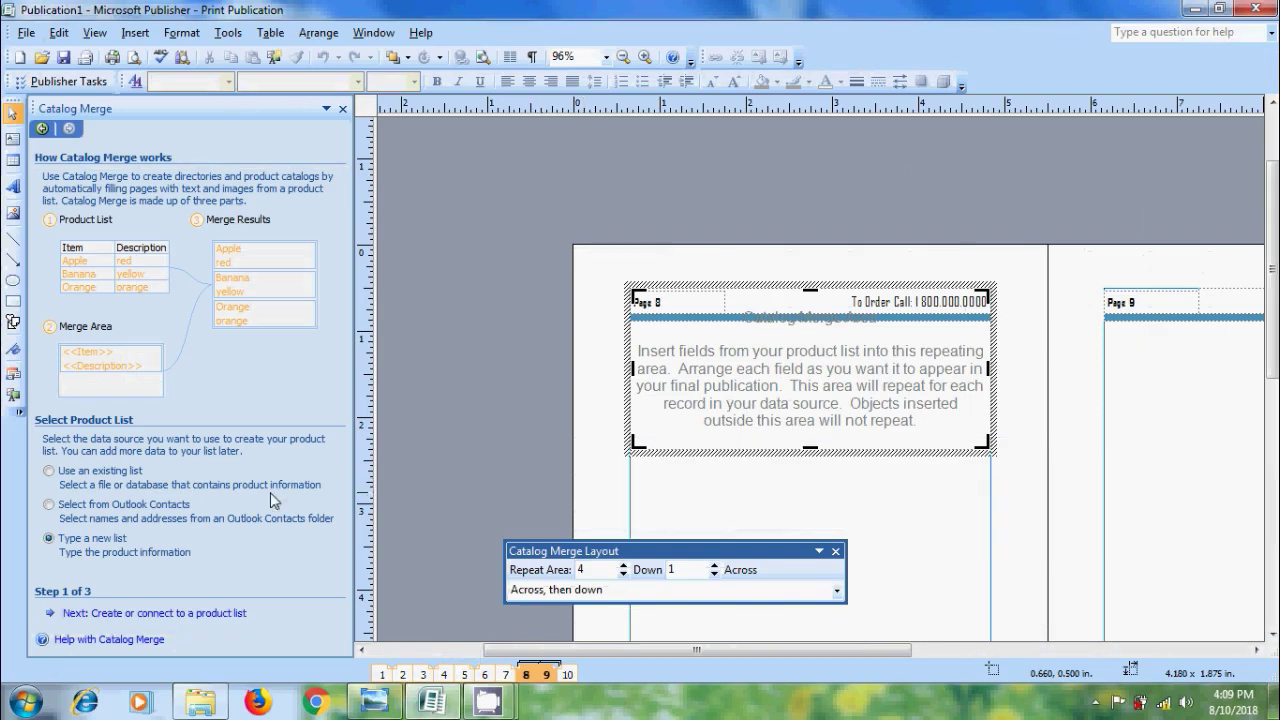
Choose the Book1 workbook as the data source, using Sheet1$ with its header row.
left_click(173, 613)
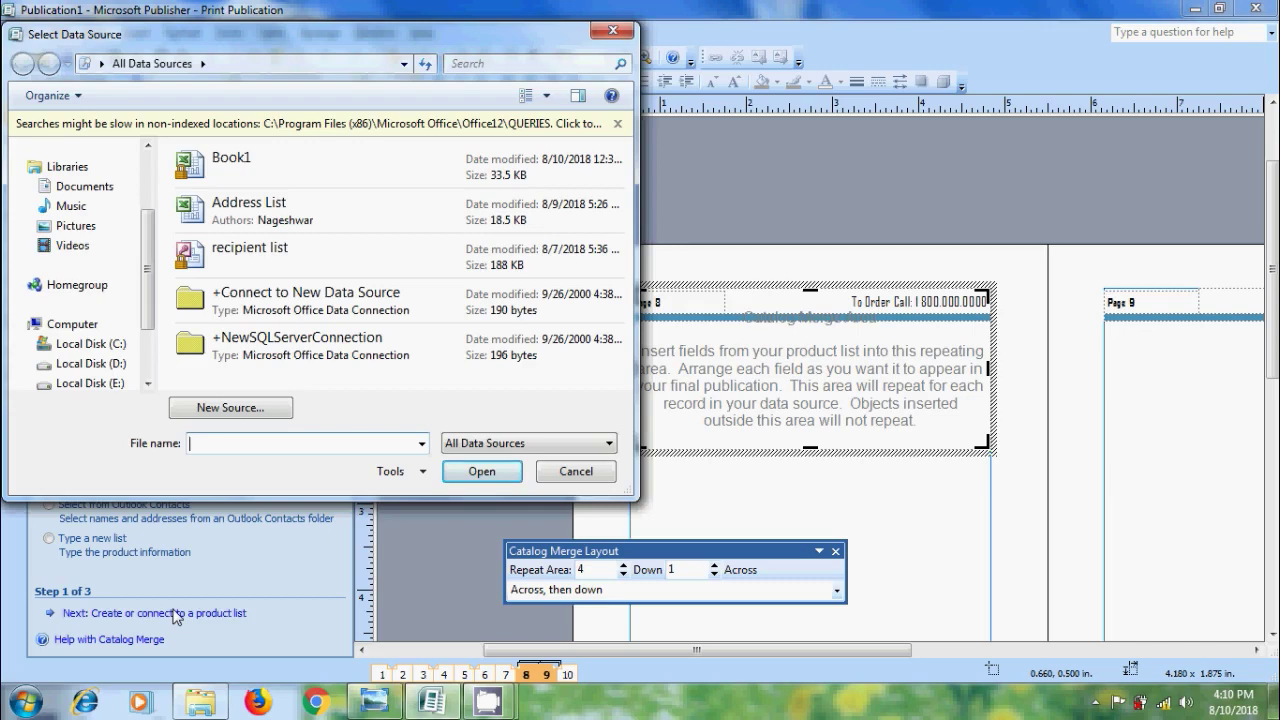
left_click(322, 170)
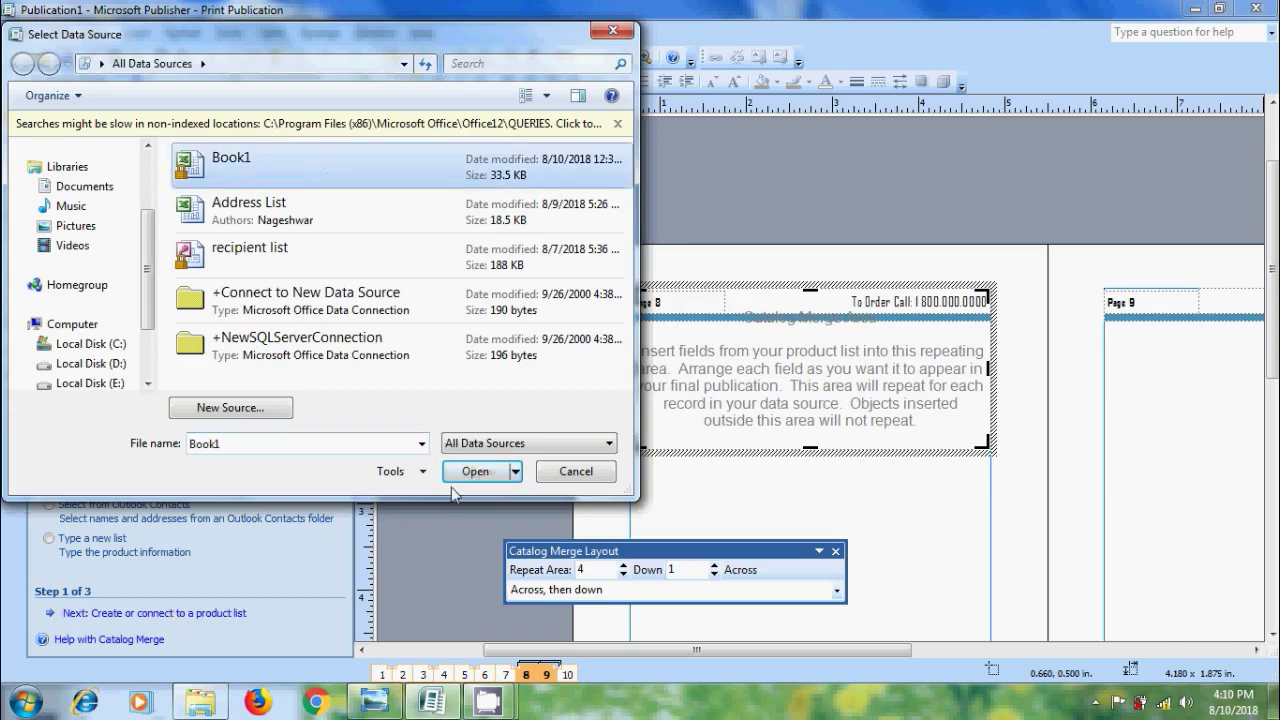
double_click(338, 174)
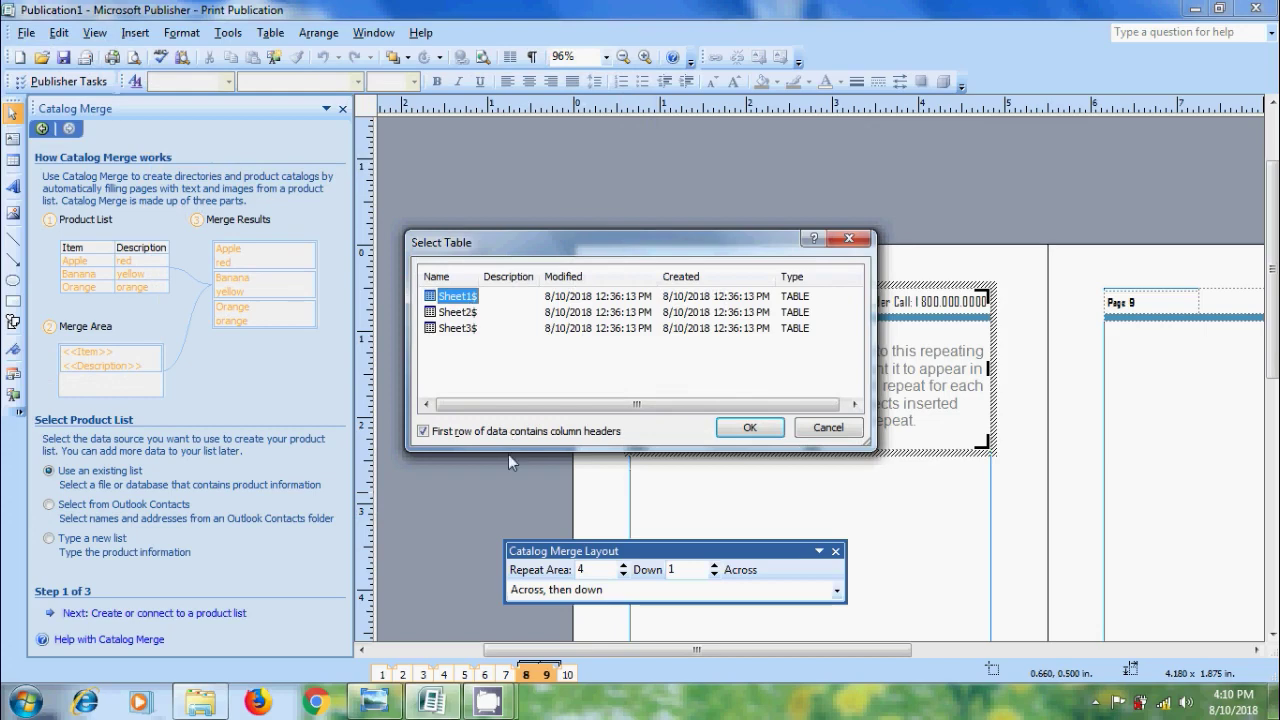
left_click(749, 427)
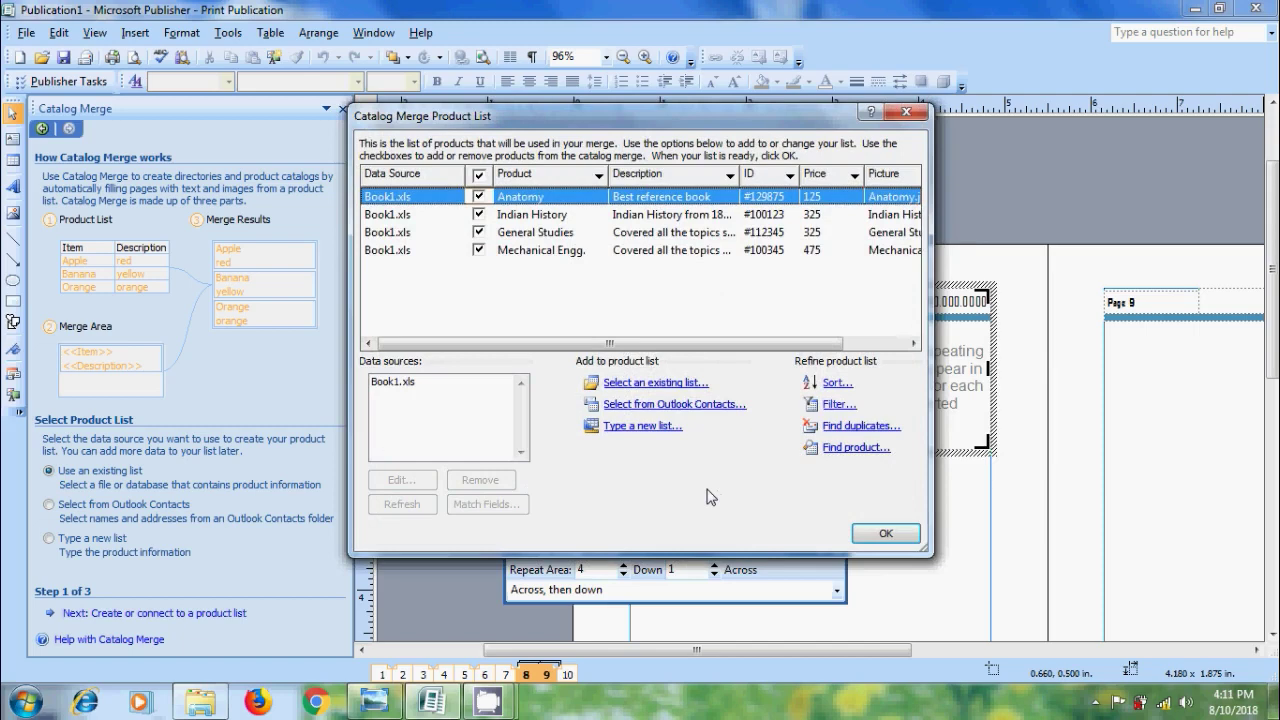
Review the Book1.xls product data, save it, and accept the four-product list.
left_click(405, 388)
left_click(401, 480)
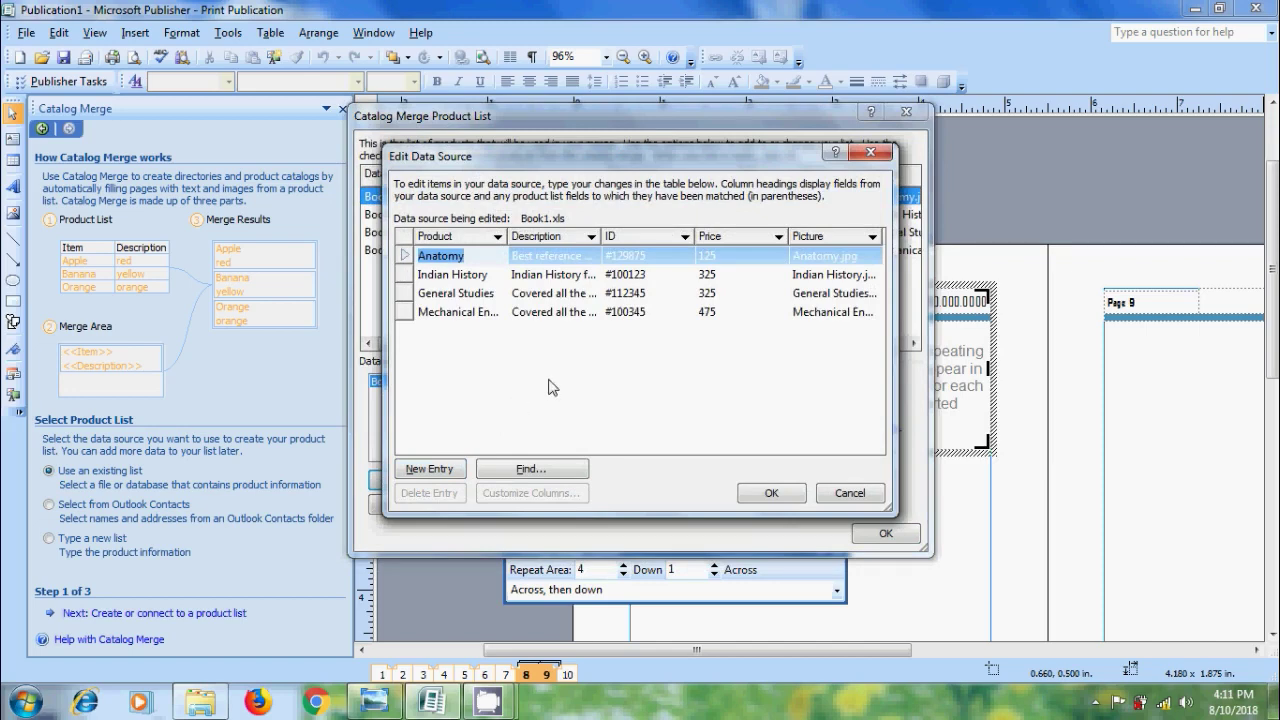
left_click(768, 496)
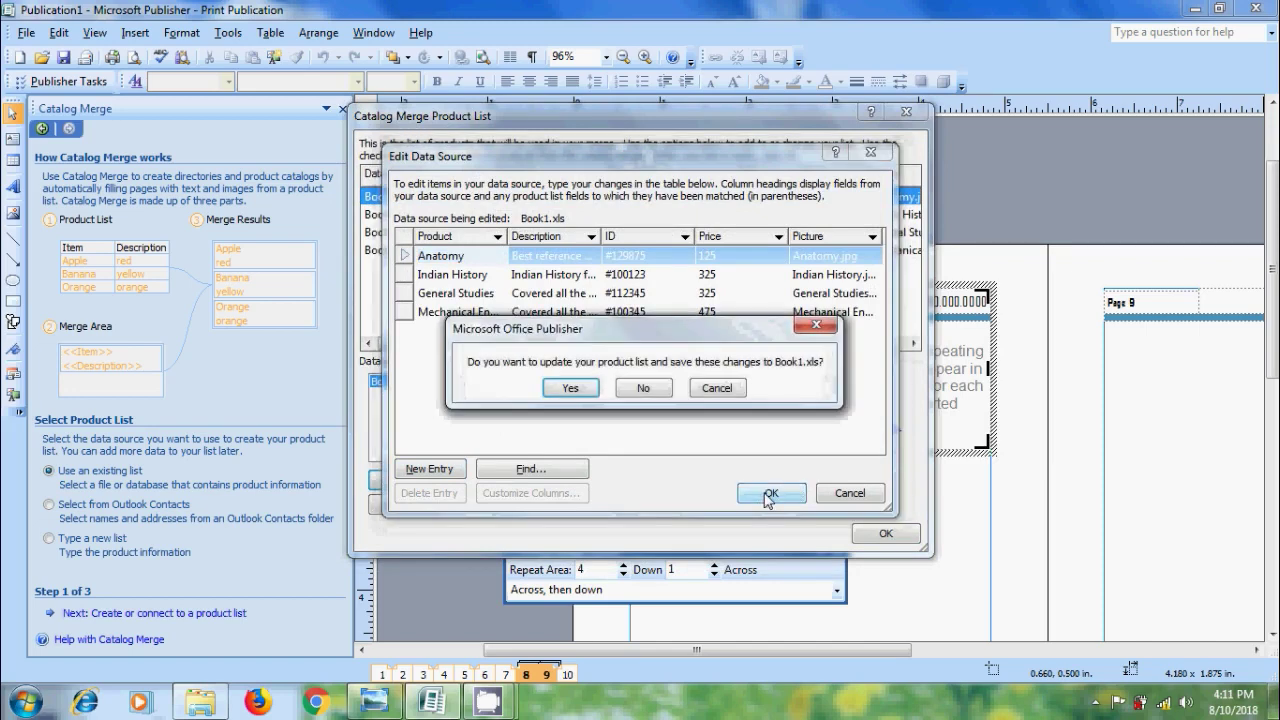
left_click(585, 390)
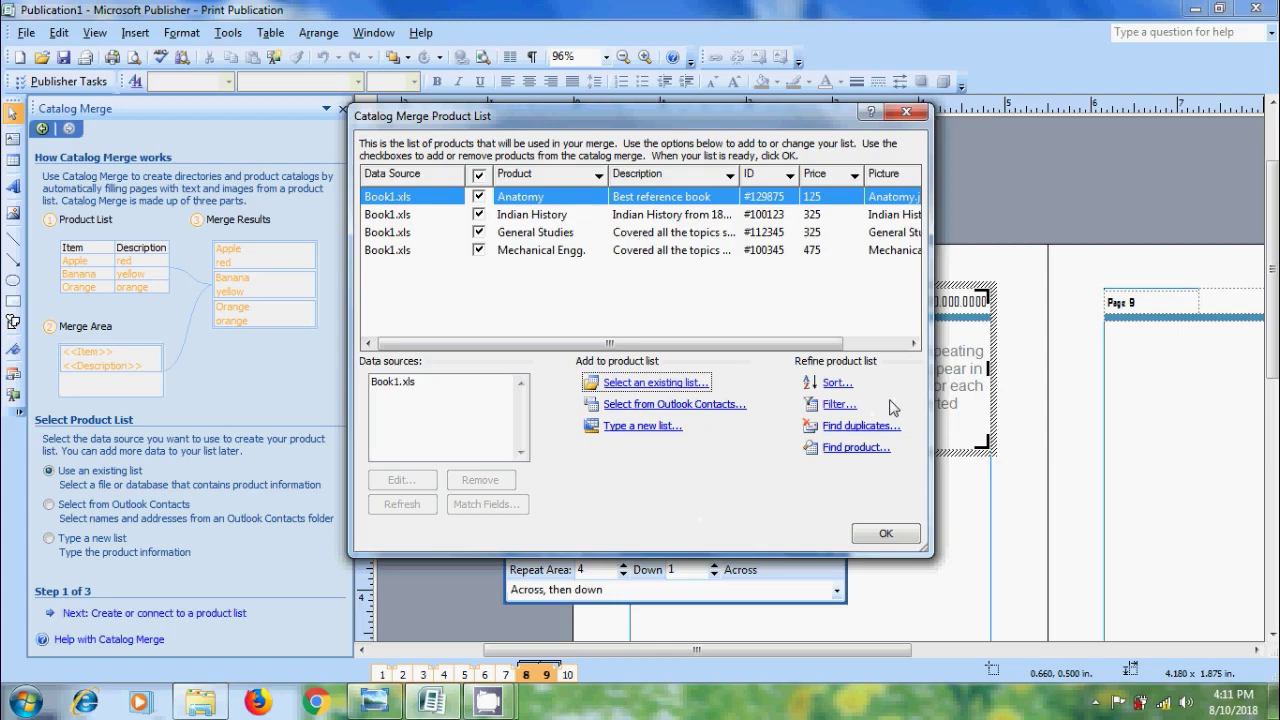
left_click(898, 533)
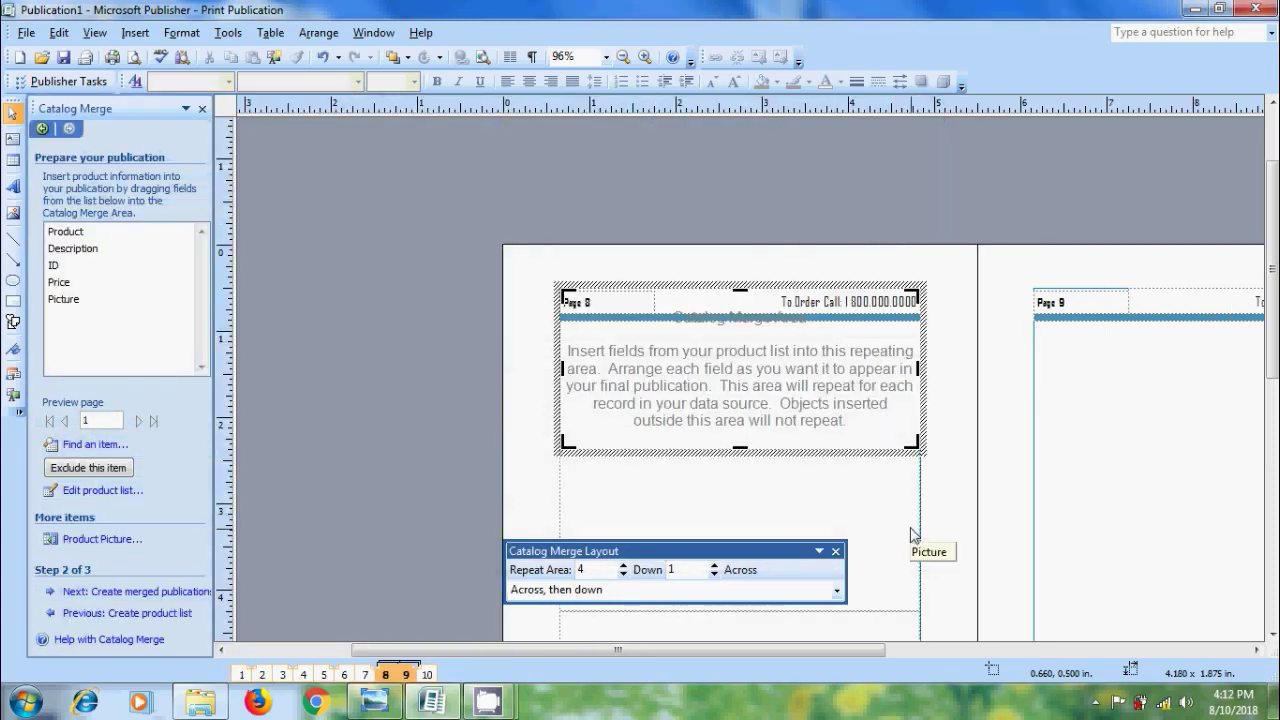
Place the Product and Description fields in the merge area and size their boxes.
scroll(740, 380, "down", 8)
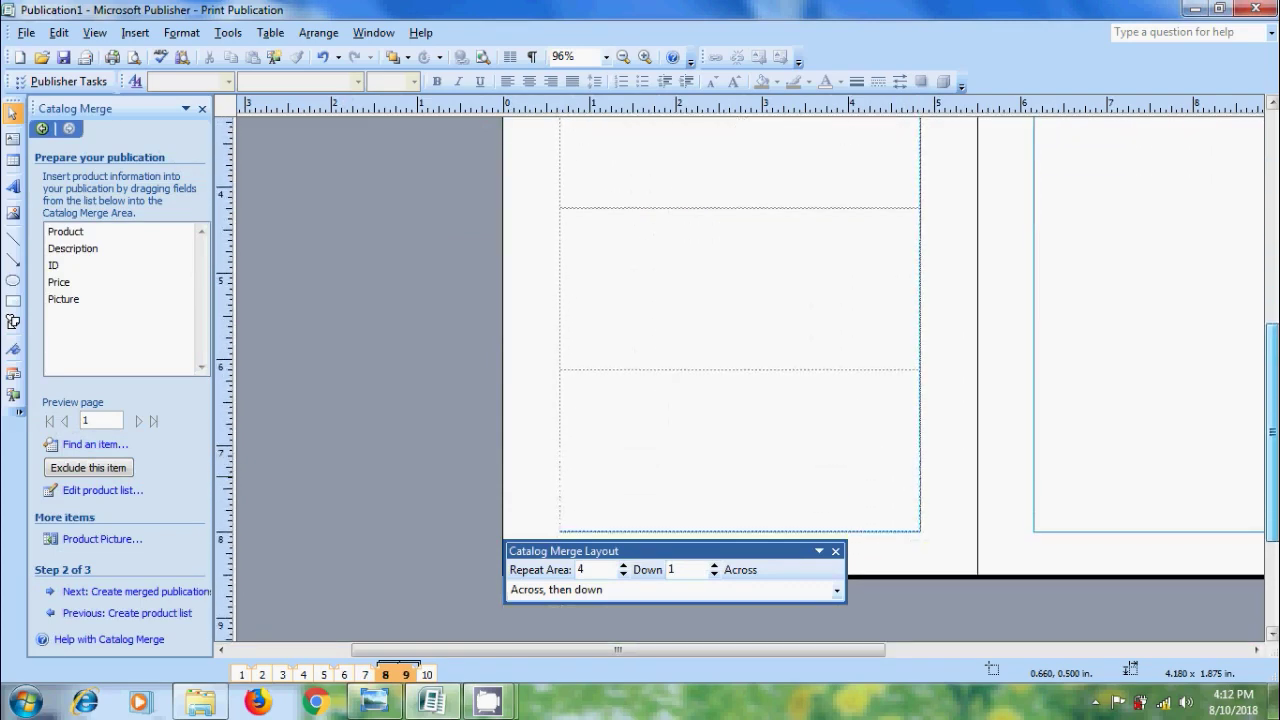
scroll(740, 380, "up", 8)
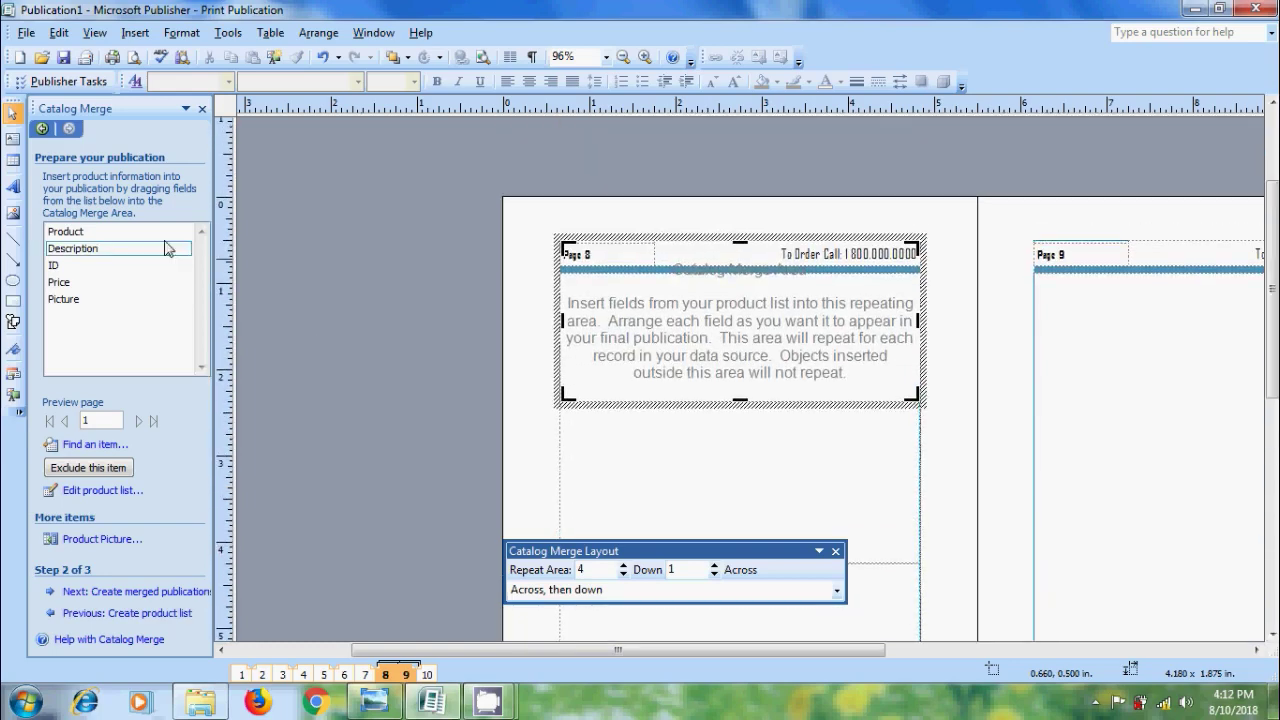
left_click_drag(68, 232, 740, 320)
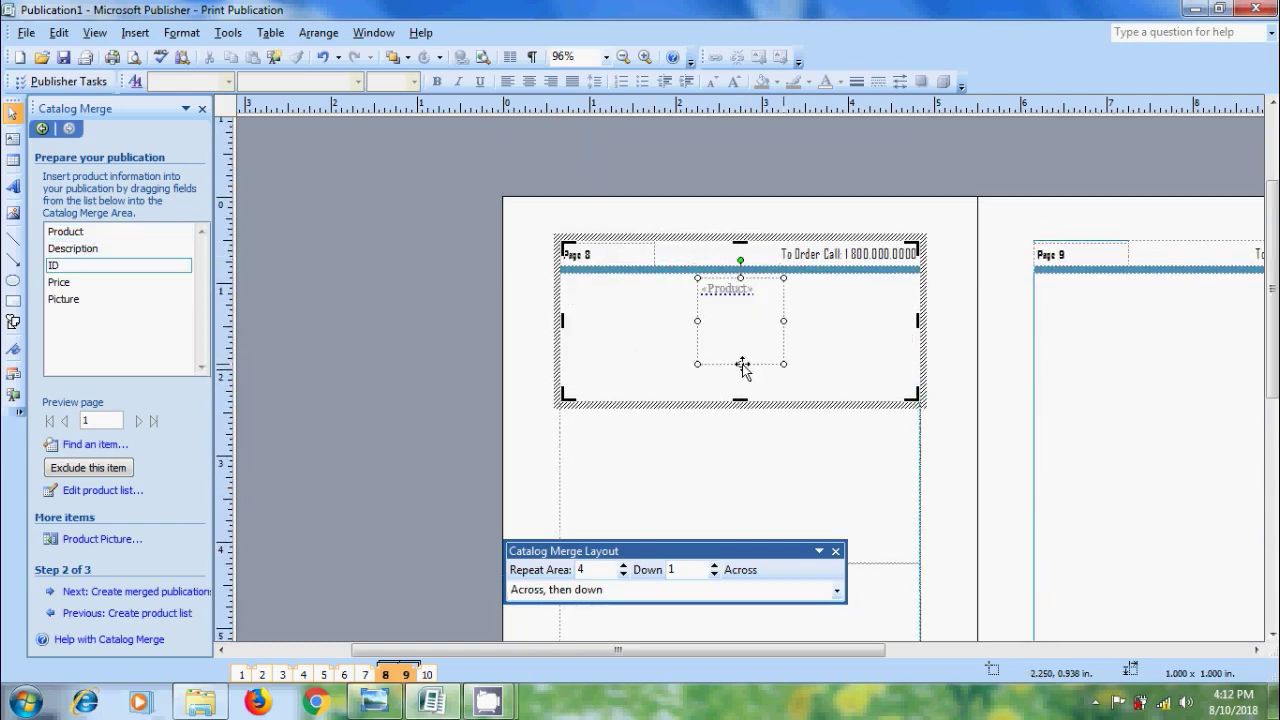
left_click_drag(741, 364, 740, 305)
left_click_drag(596, 301, 601, 307)
left_click_drag(80, 249, 740, 322)
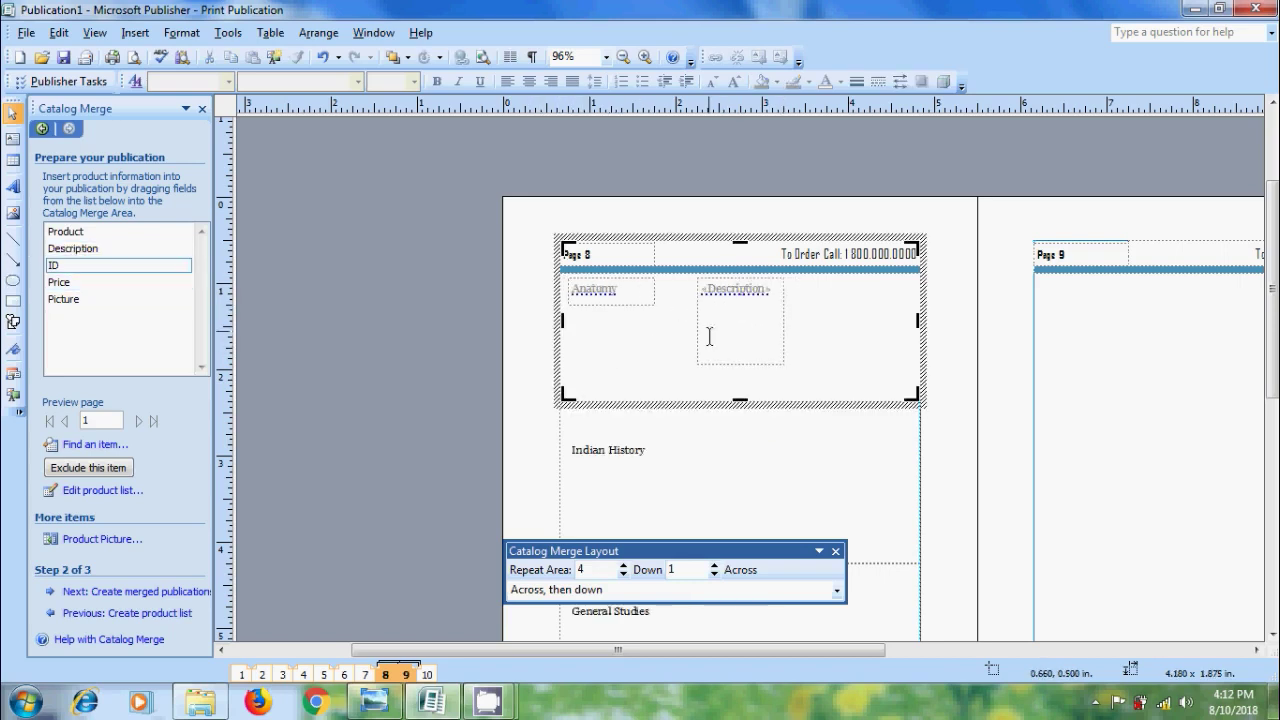
left_click(739, 364)
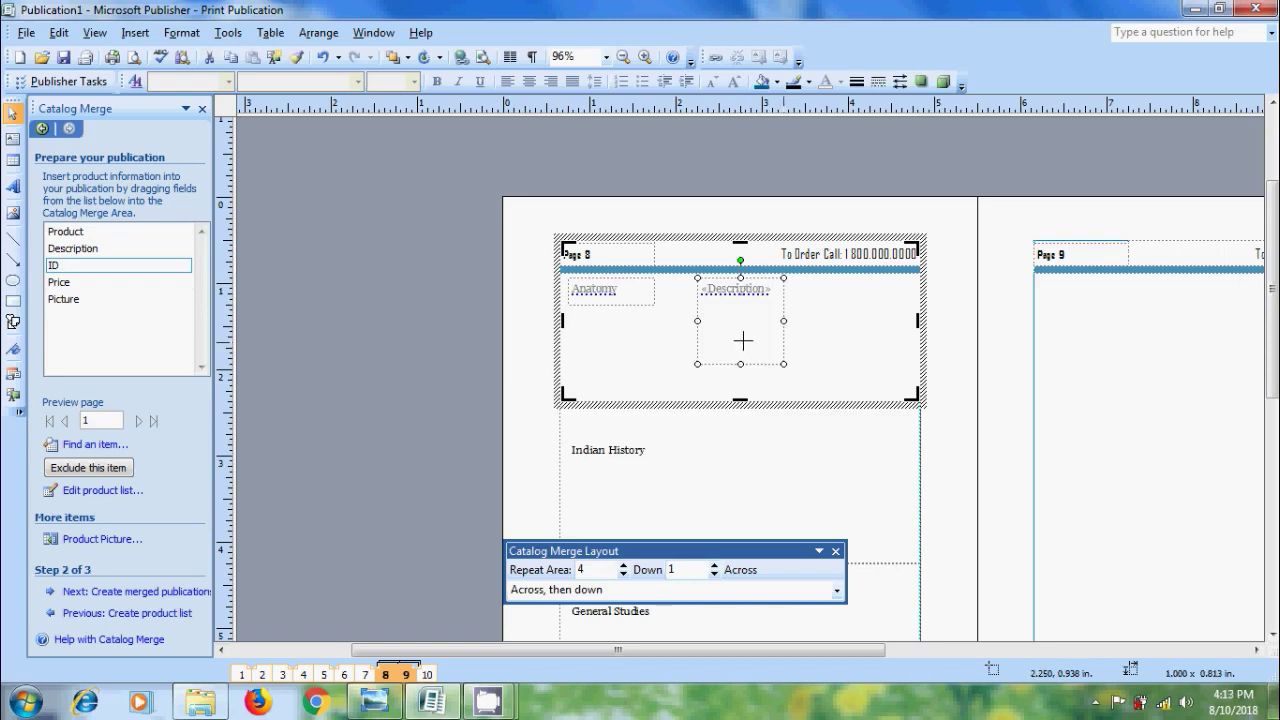
mouse_move(729, 336)
left_mouse_down()
mouse_move(604, 372)
mouse_move(708, 346)
left_mouse_up()
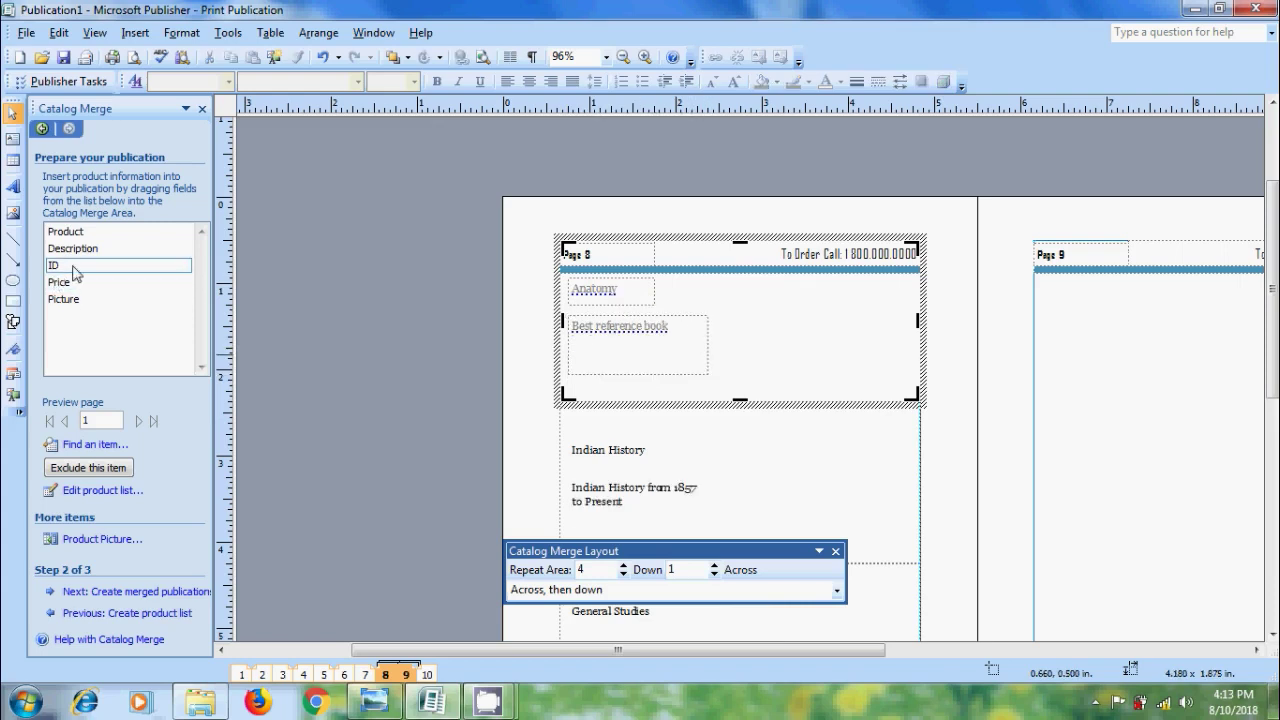
Add the ID, Price and Picture fields, with Price positioned right of ID.
left_click_drag(75, 273, 705, 285)
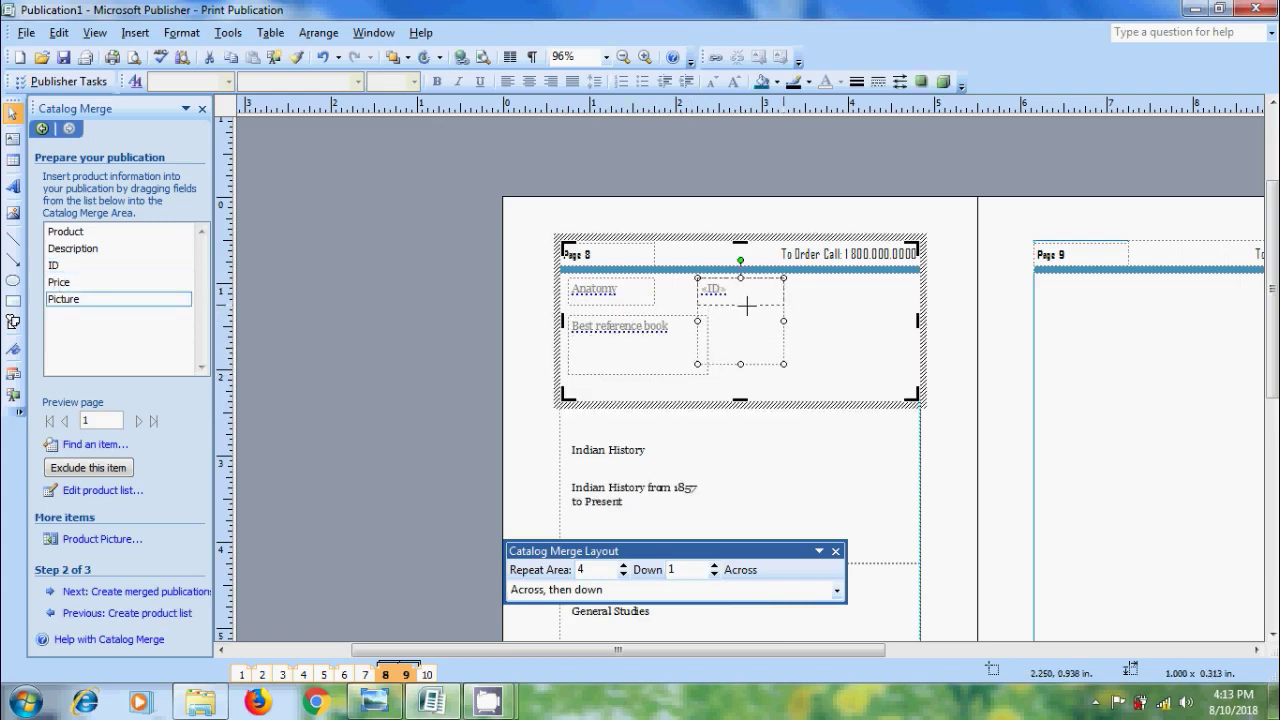
left_click(72, 284)
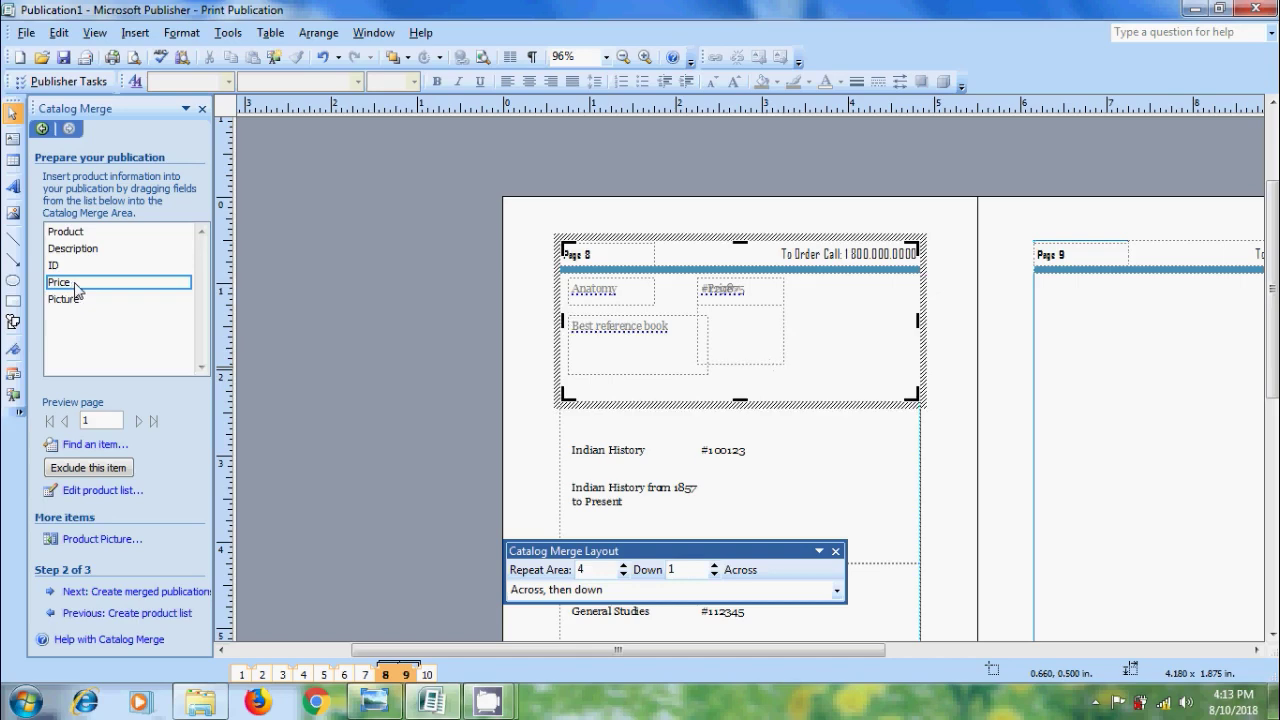
left_click_drag(749, 359, 874, 356)
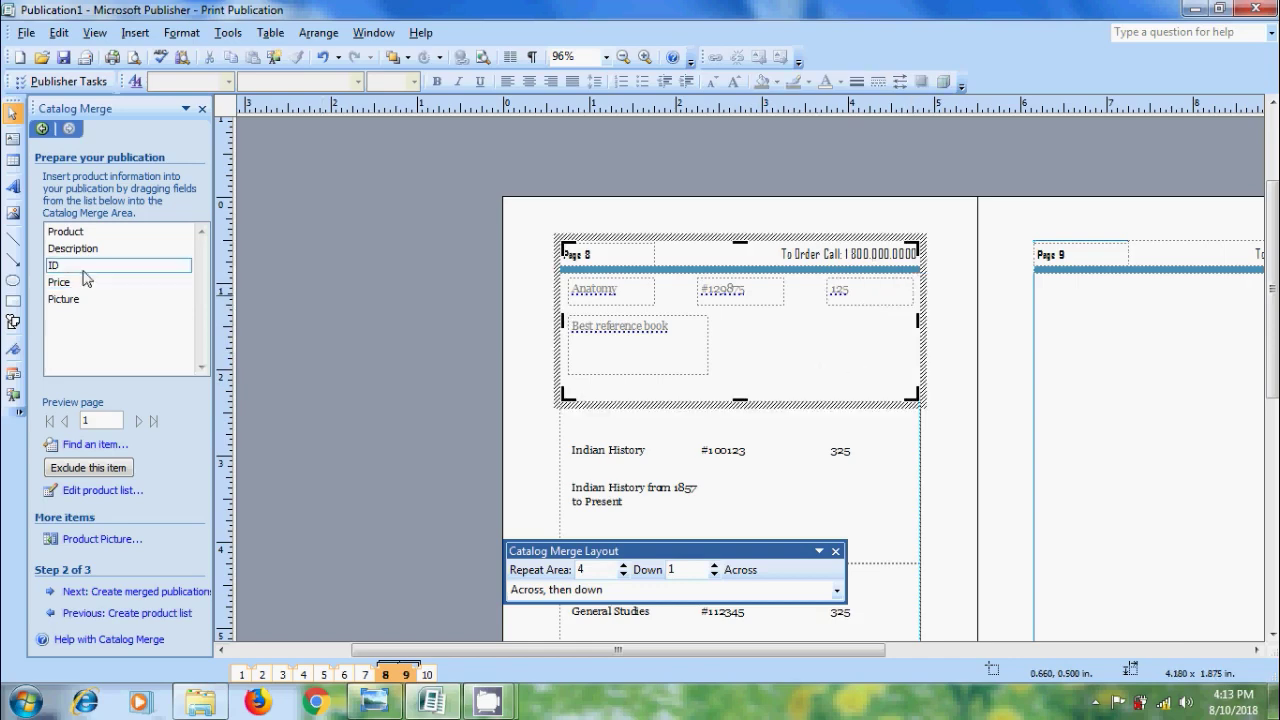
left_click_drag(63, 299, 886, 390)
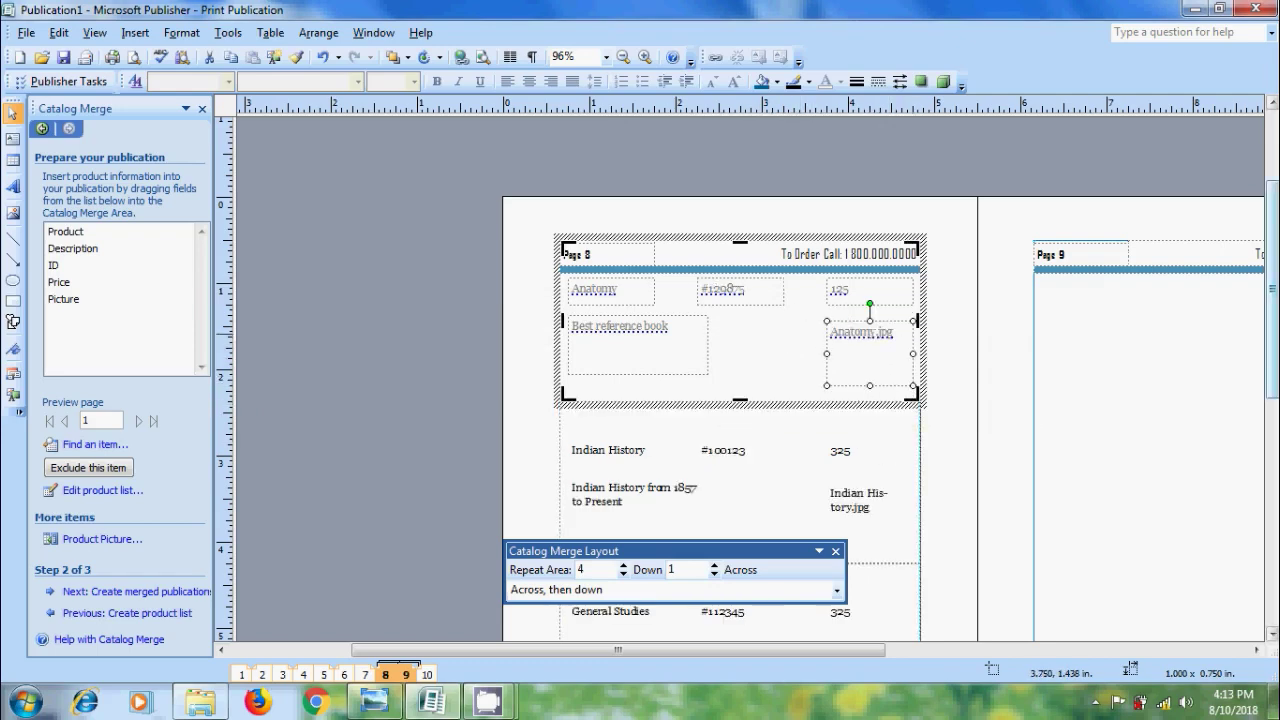
scroll(740, 400, "down", 5)
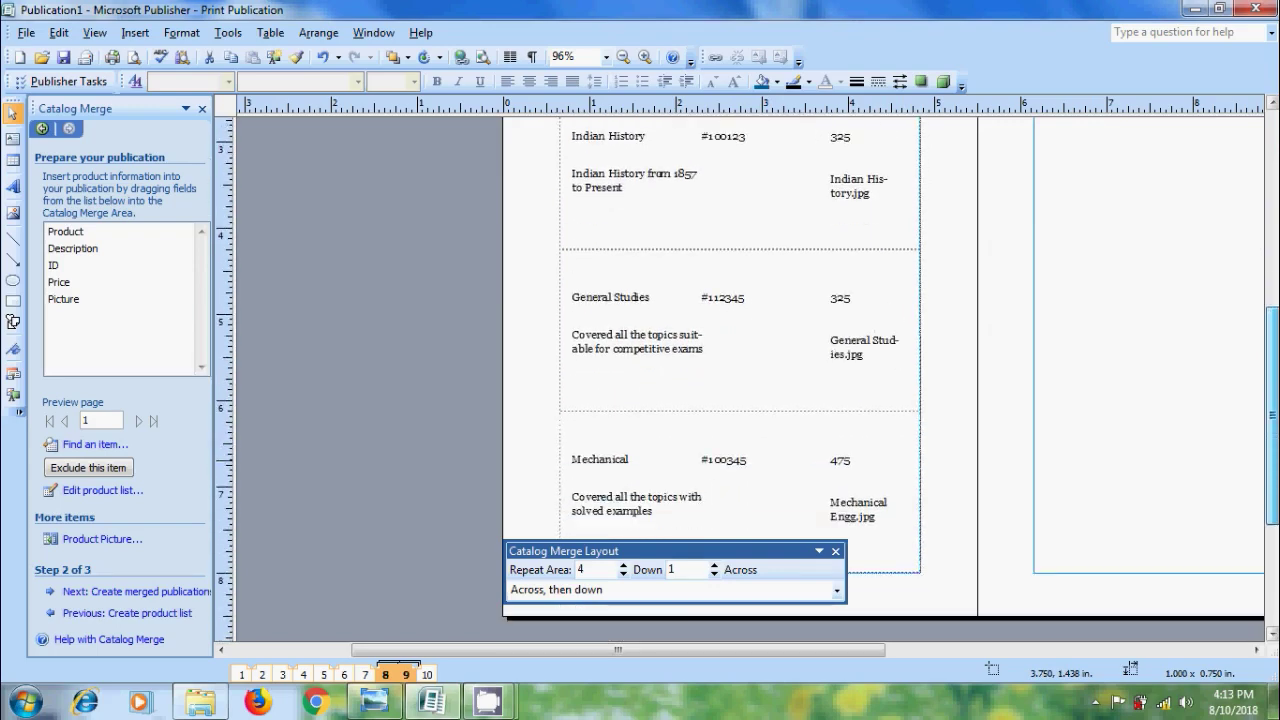
scroll(740, 350, "down", 1)
Select the Picture field box and open the Insert Picture Field settings via Product Picture.
scroll(1035, 288, "up", 5)
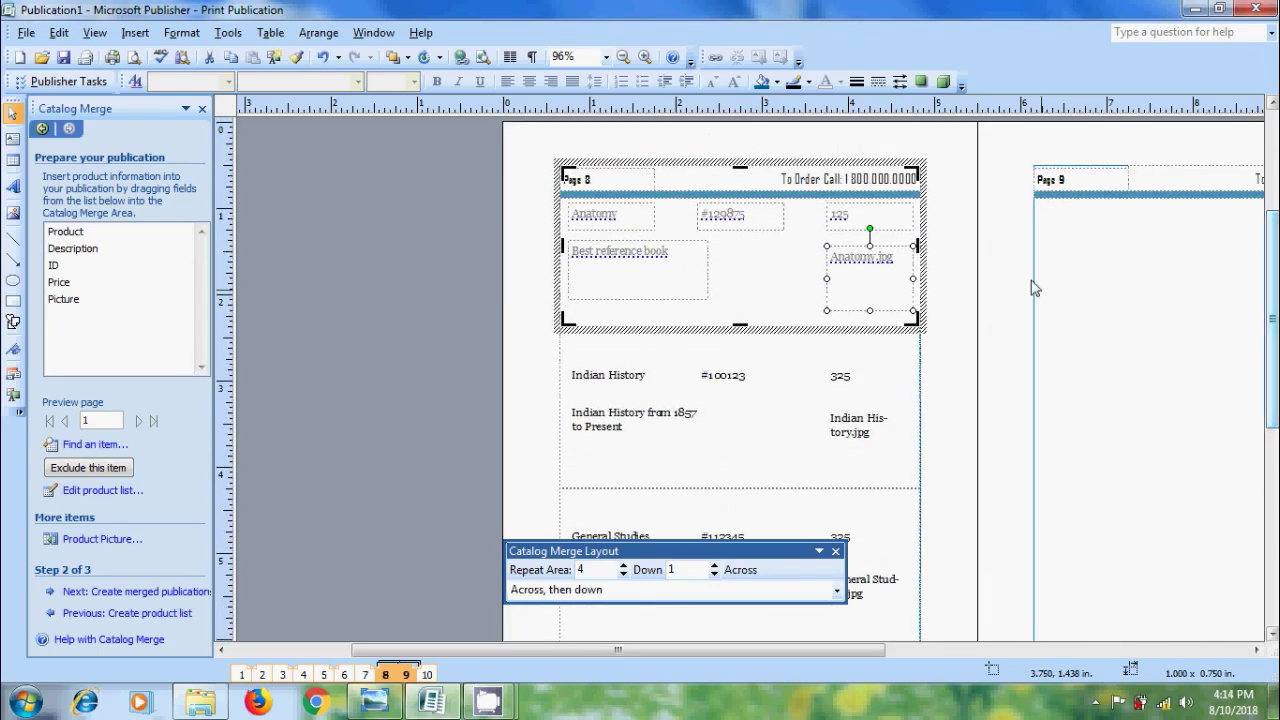
left_click(906, 258)
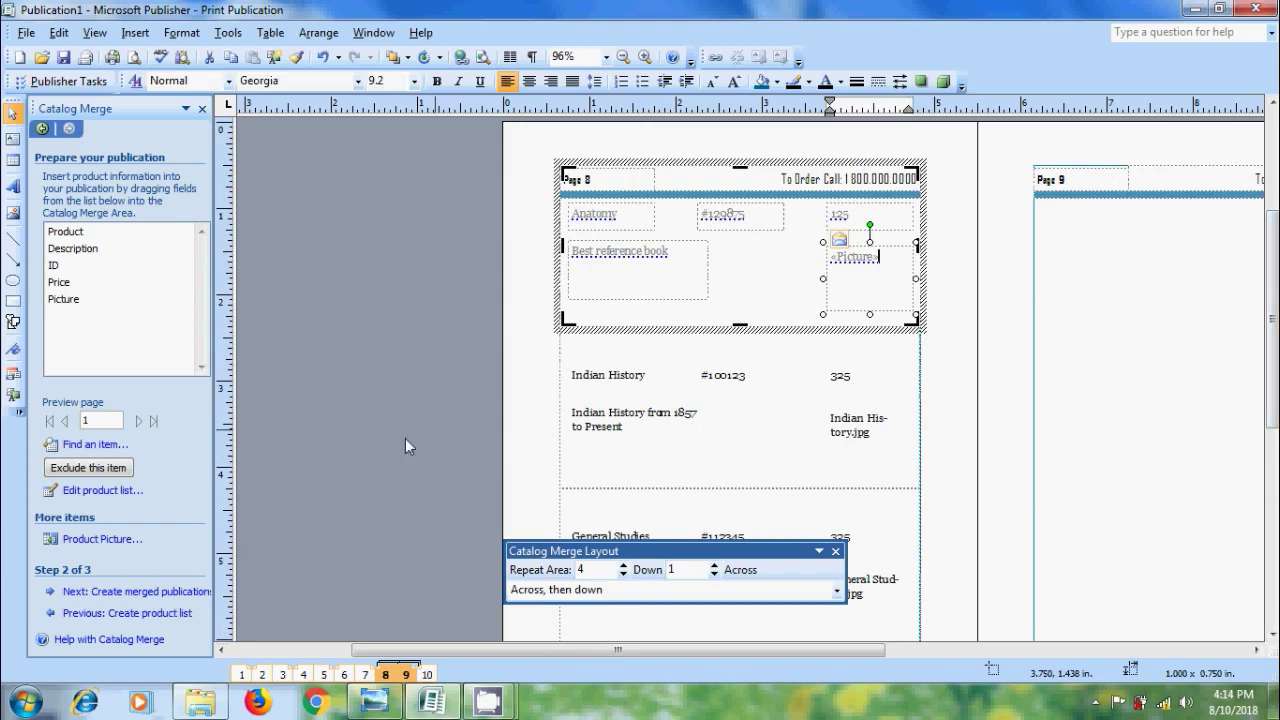
left_click(108, 540)
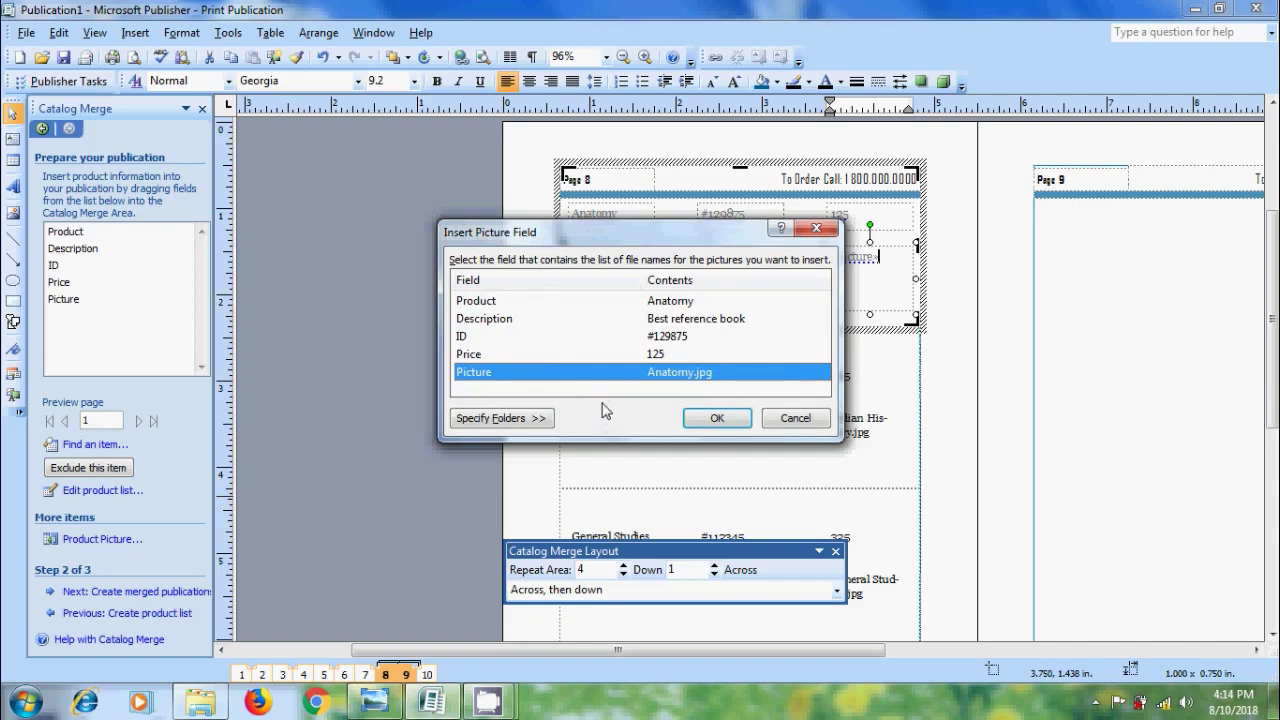
Insert the picture field, searching the [Data source folder] for images.
left_click(533, 421)
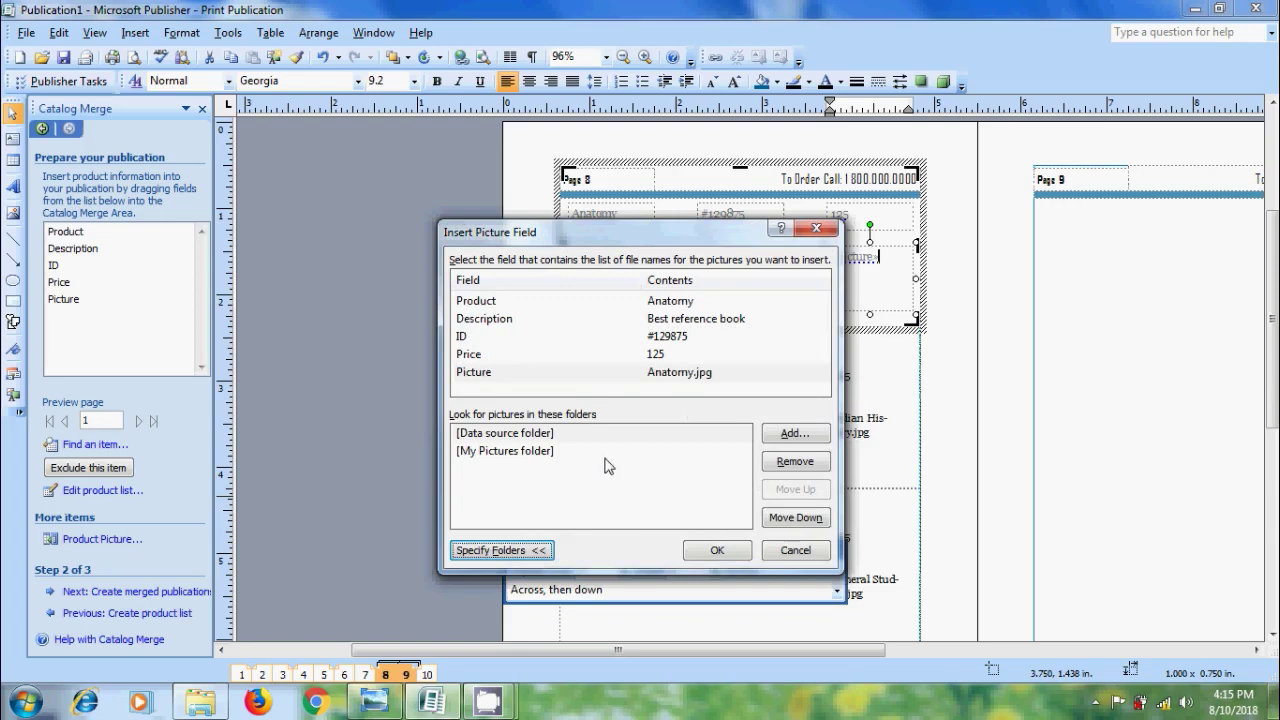
left_click(545, 435)
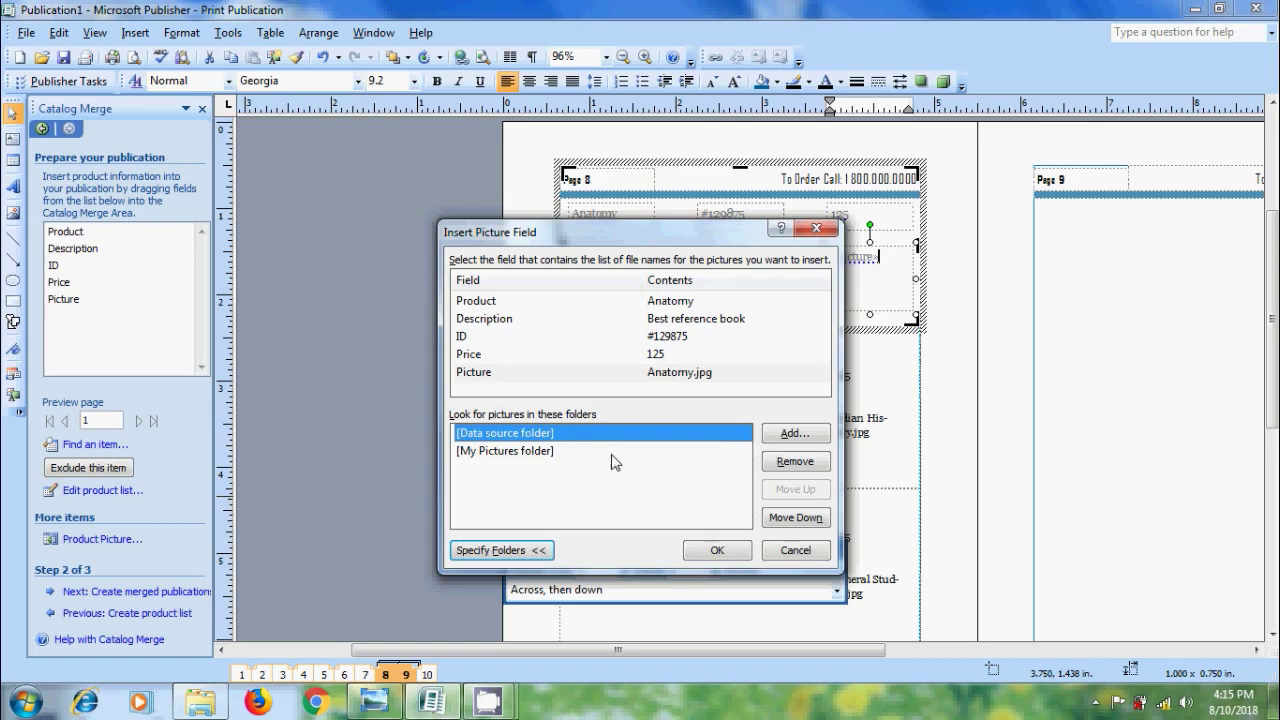
left_click(731, 551)
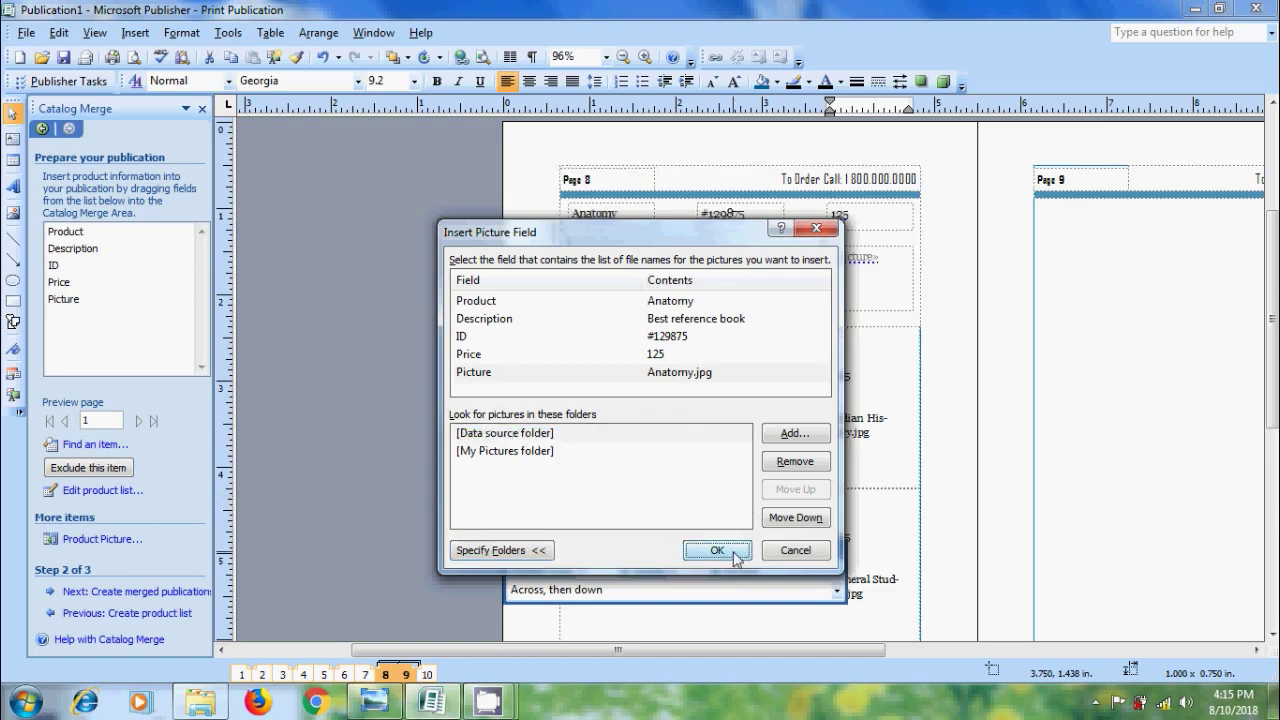
Stretch the picture field taller and wider until the Indian History, General Studies and Mechanical photos appear.
left_click_drag(860, 245, 860, 235)
left_click_drag(870, 300, 870, 322)
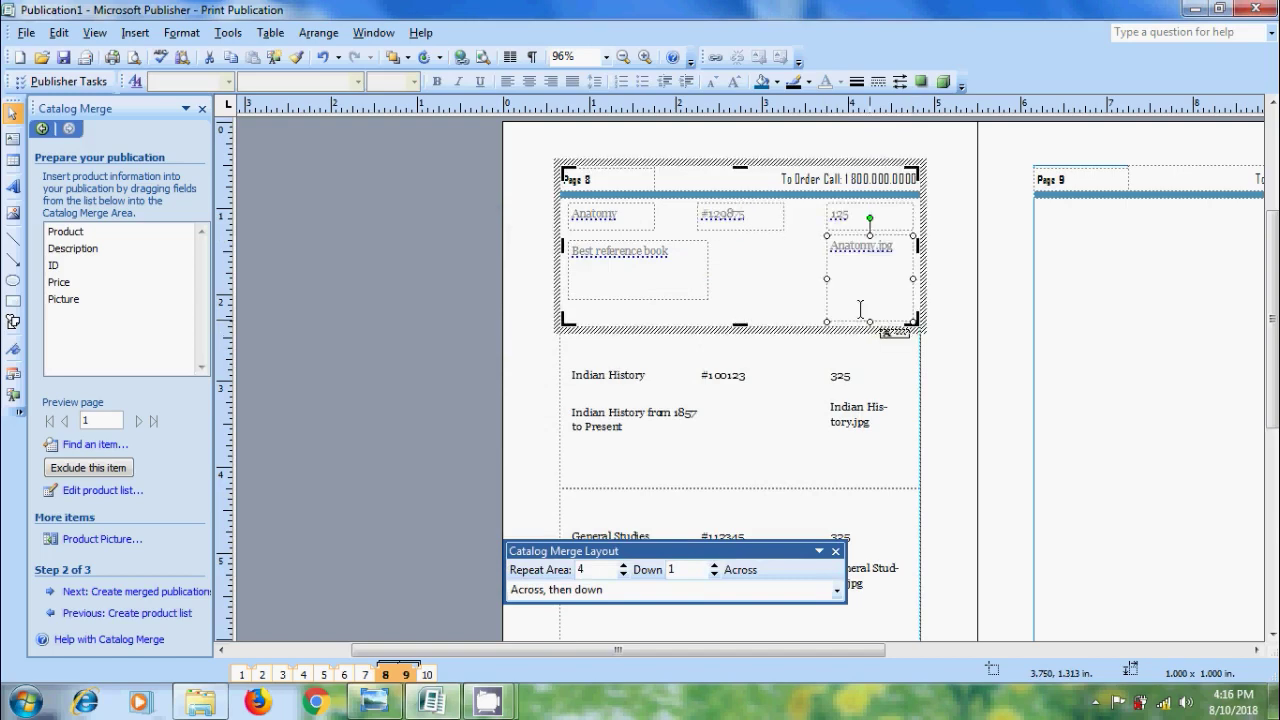
left_click_drag(823, 279, 794, 281)
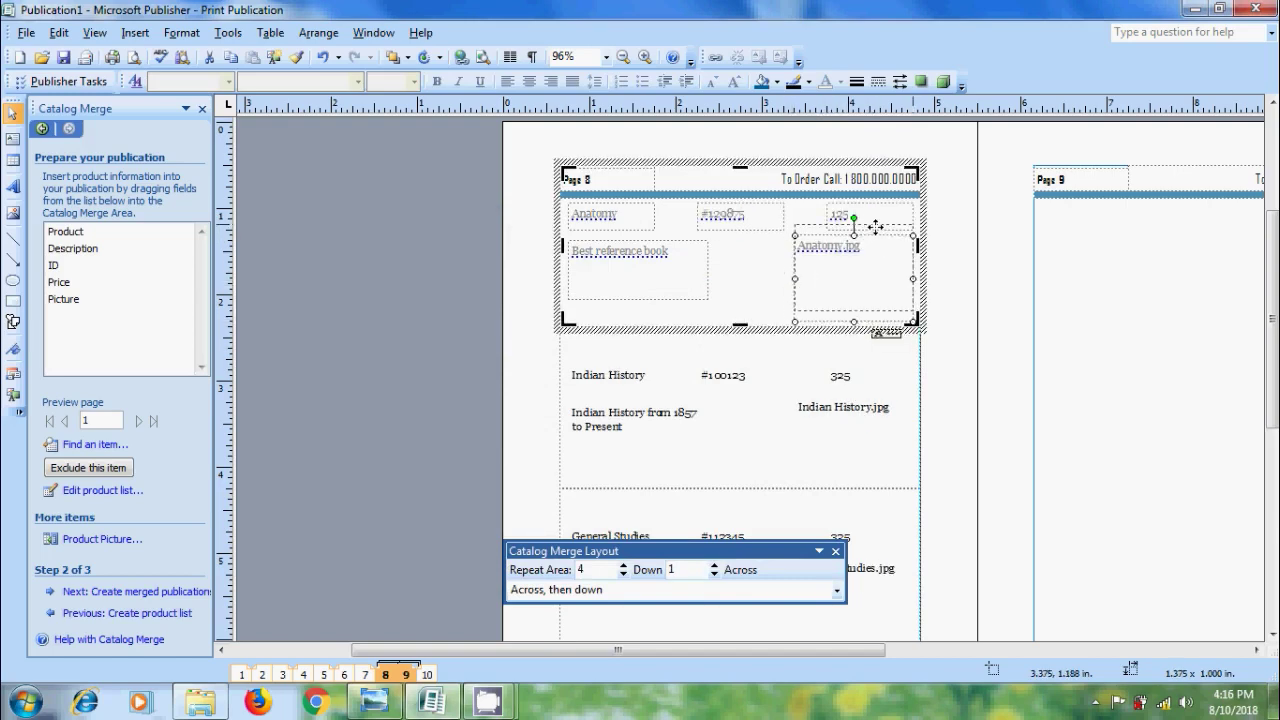
left_click_drag(876, 226, 876, 214)
left_click_drag(854, 316, 857, 323)
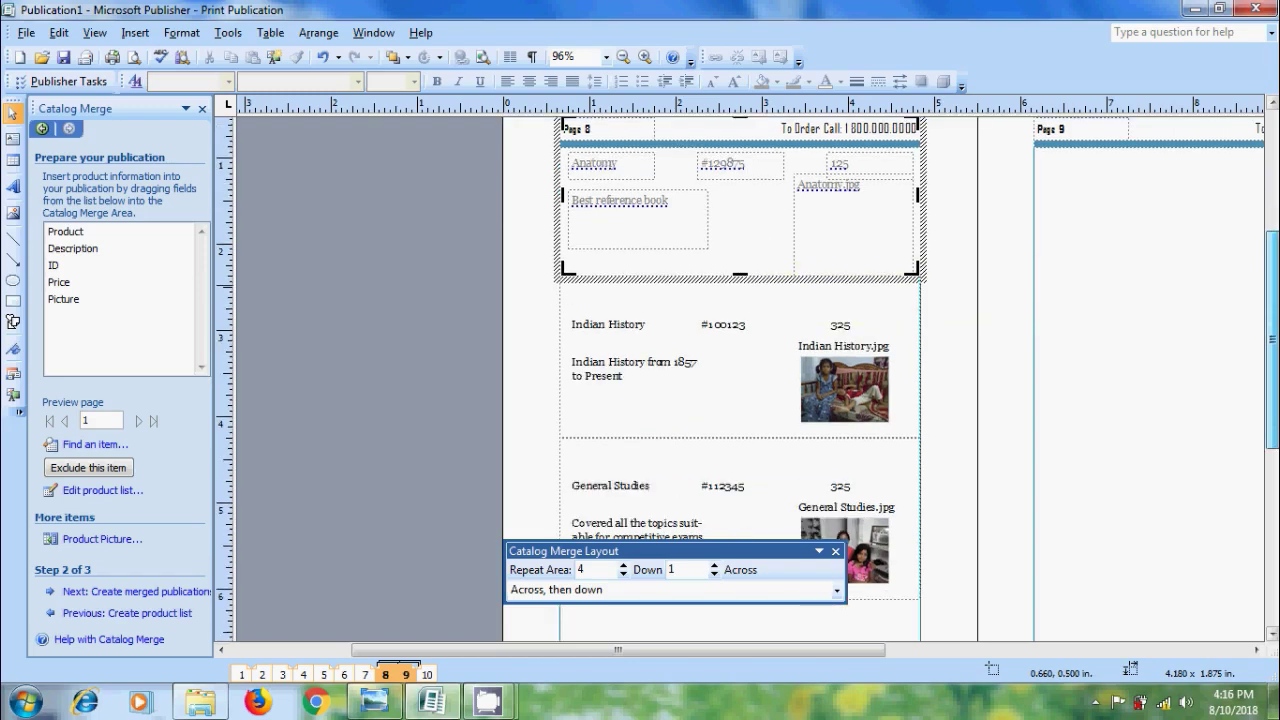
scroll(740, 380, "down", 5)
scroll(740, 300, "down", 1)
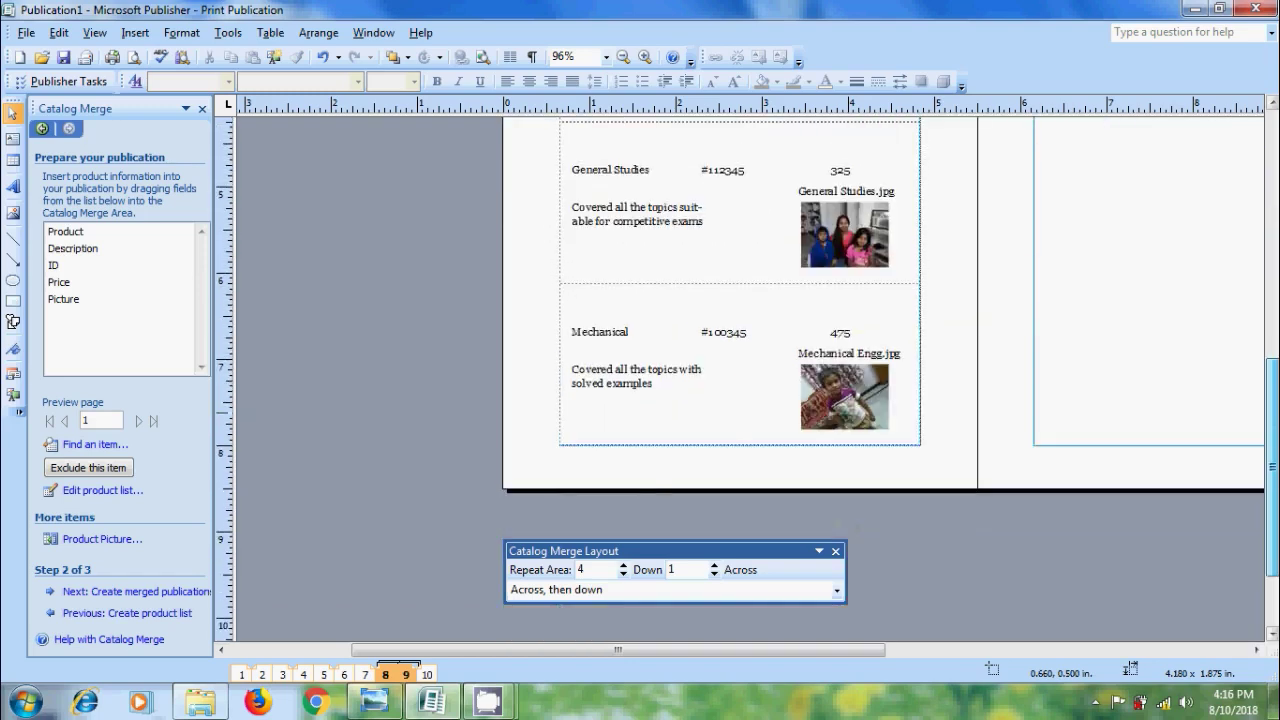
scroll(740, 380, "up", 4)
scroll(760, 300, "up", 1)
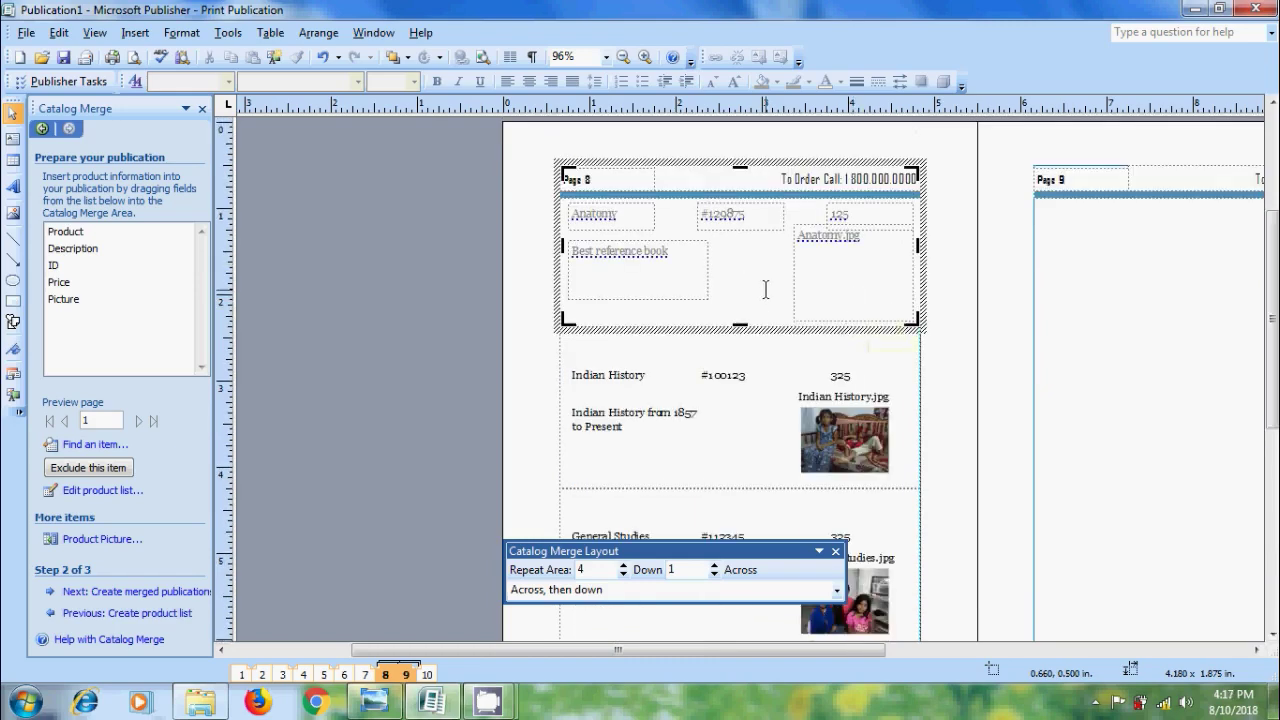
In the My Data Sources folder, inspect the General Studies, Indian History and Mechanical Engg photos.
left_click(208, 708)
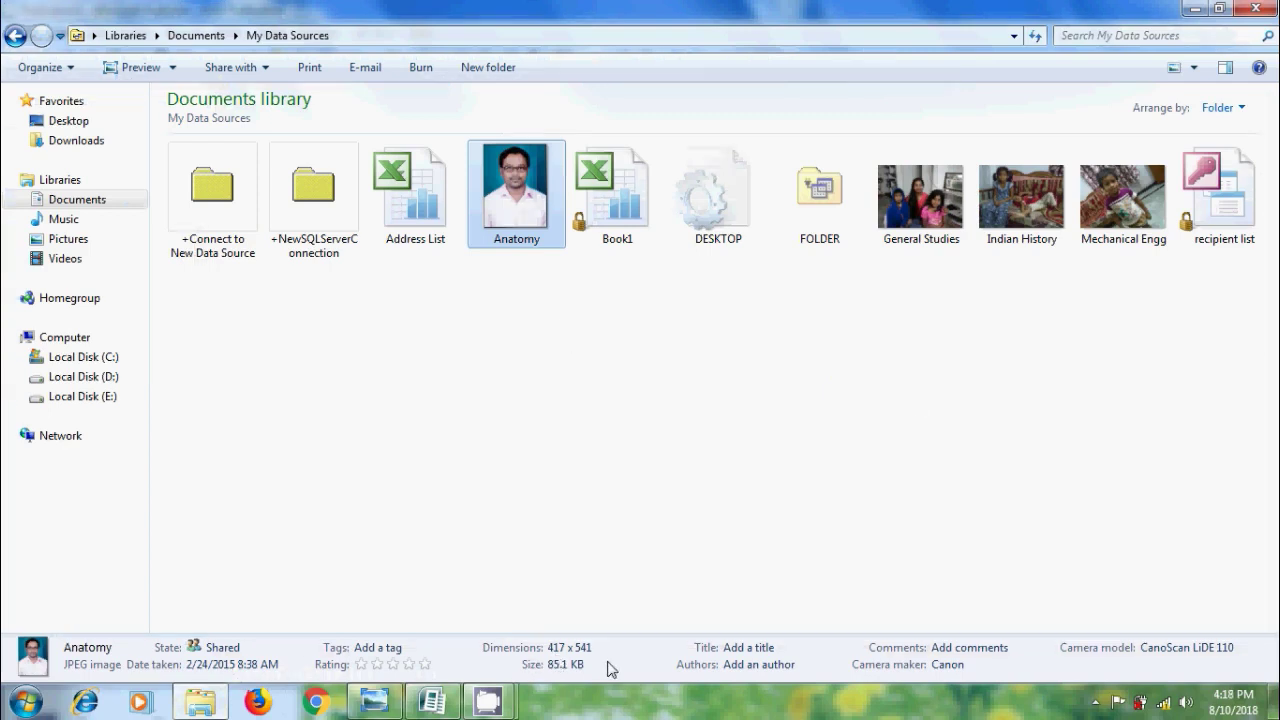
left_click(940, 237)
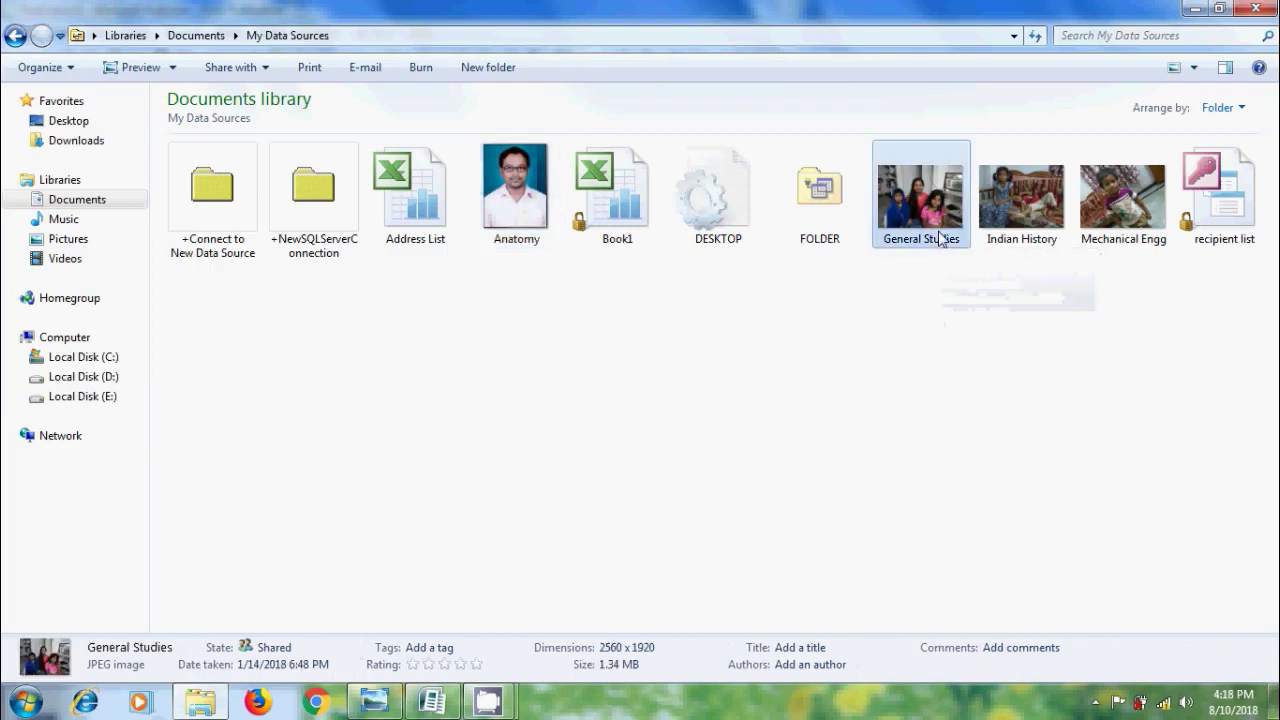
left_click(1020, 225)
left_click(1135, 208)
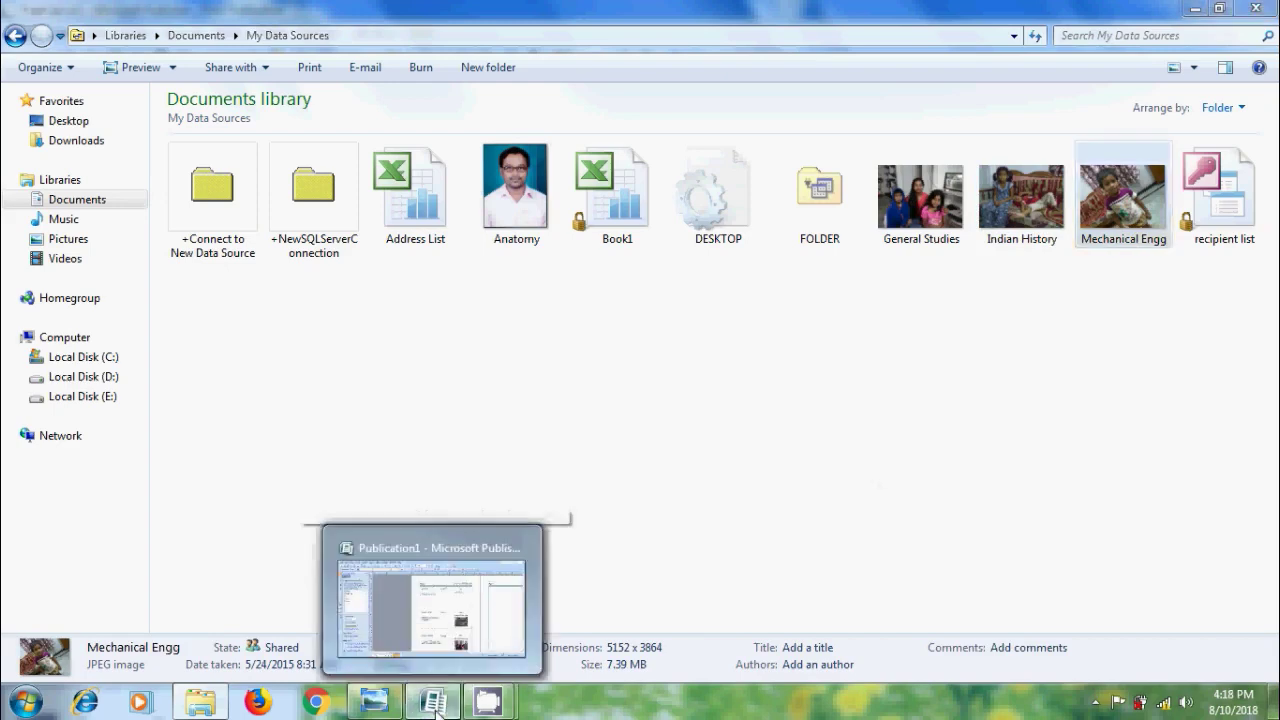
Back in Publisher, advance the Catalog Merge to Next: Create merged publications.
left_click(437, 708)
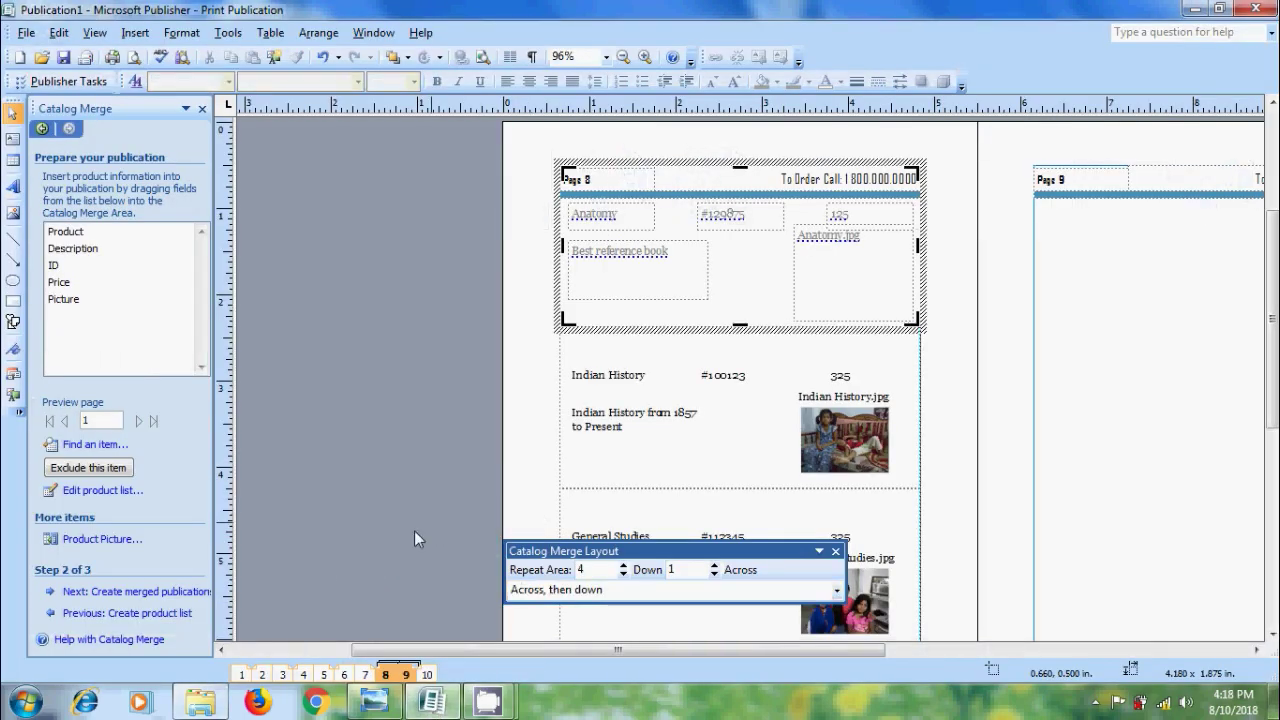
left_click(194, 596)
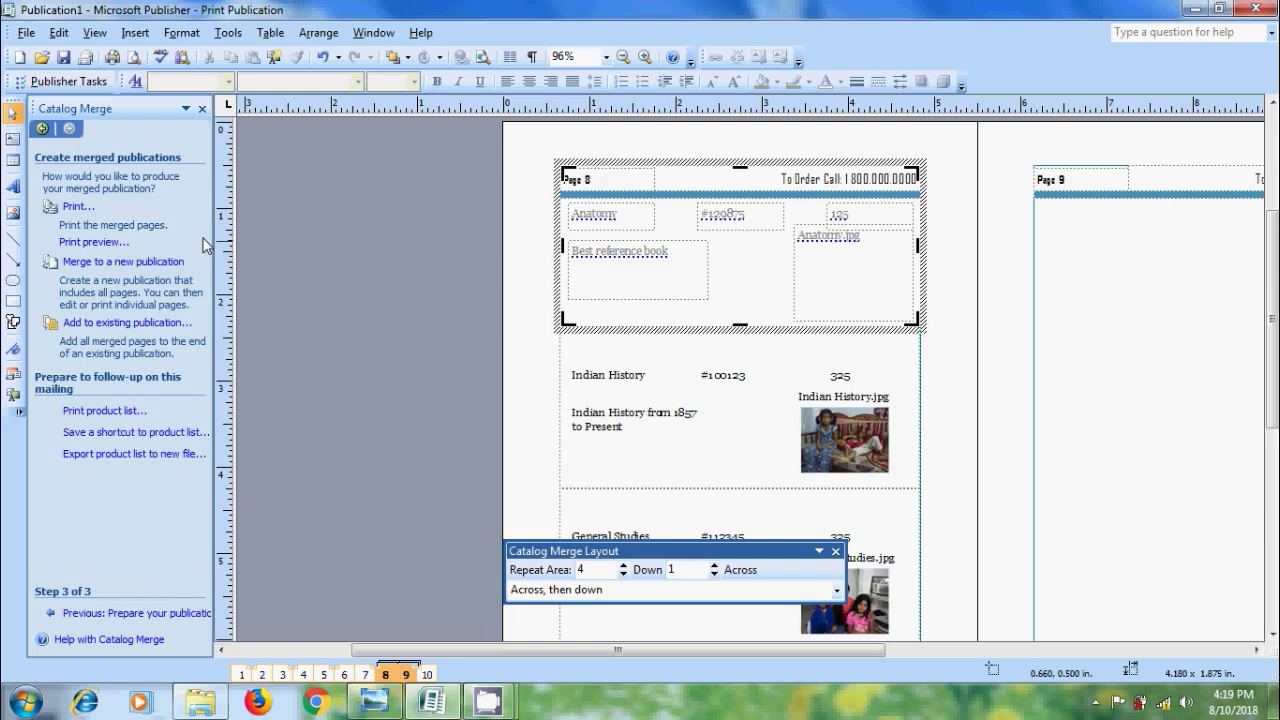
Print-preview the merged catalog, paging from the cover spread through the book entries to the FREE OFFER spread.
left_click(112, 243)
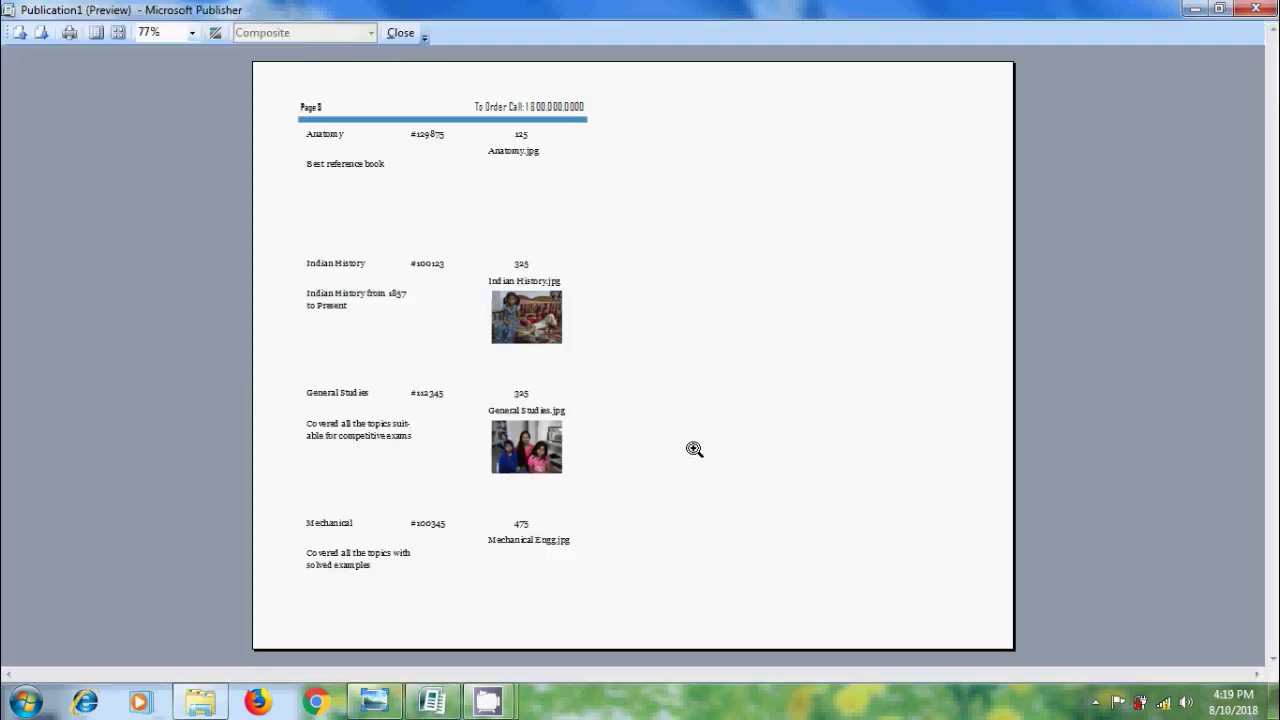
left_click(19, 35)
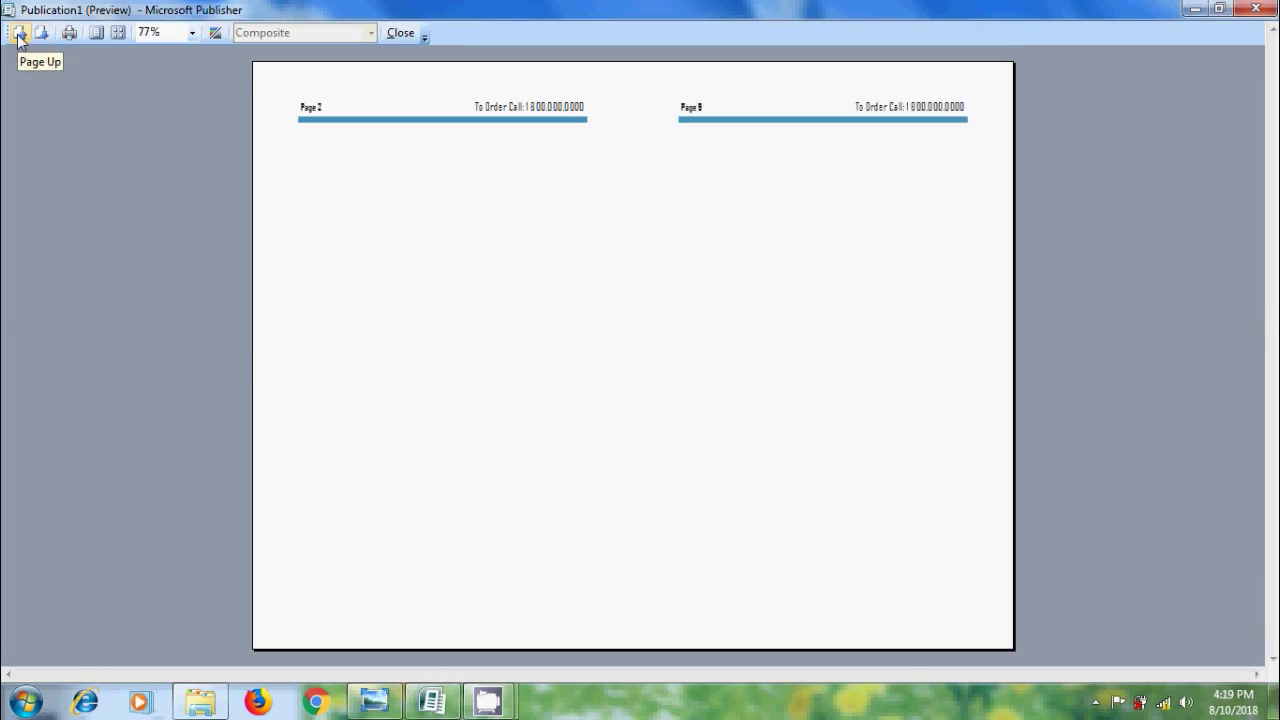
left_click(19, 35)
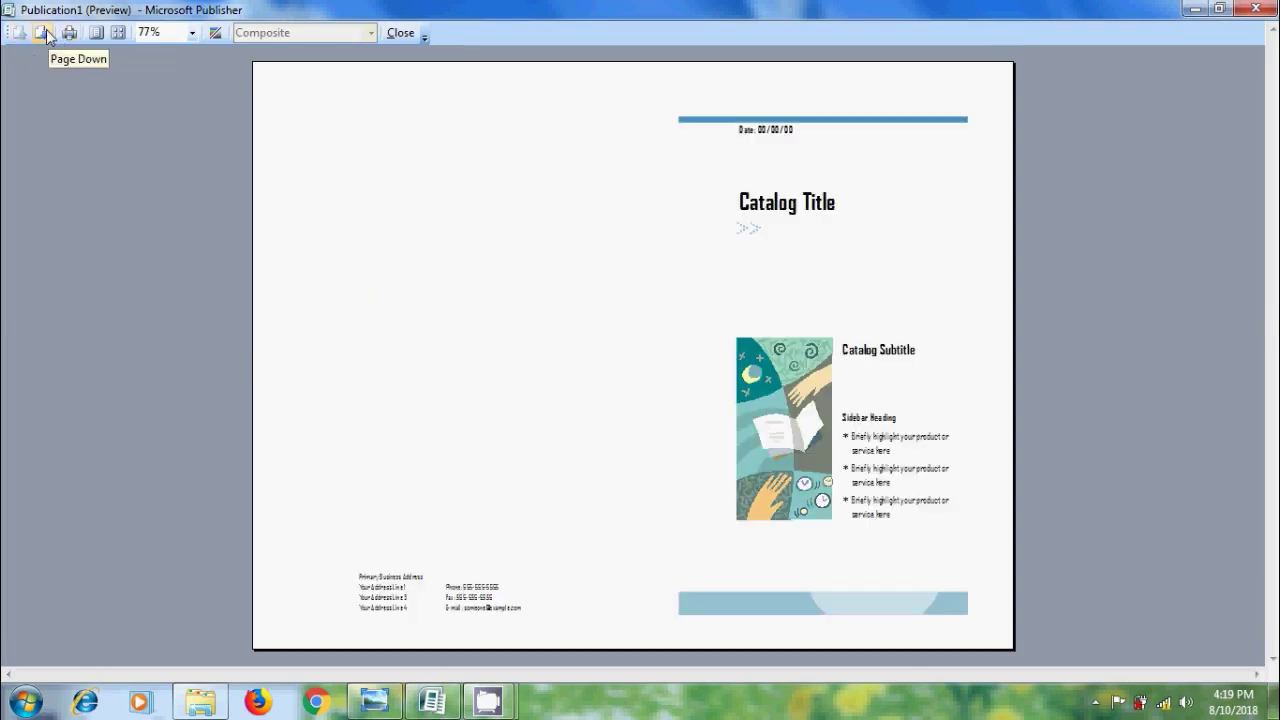
left_click(42, 33)
left_click(42, 33)
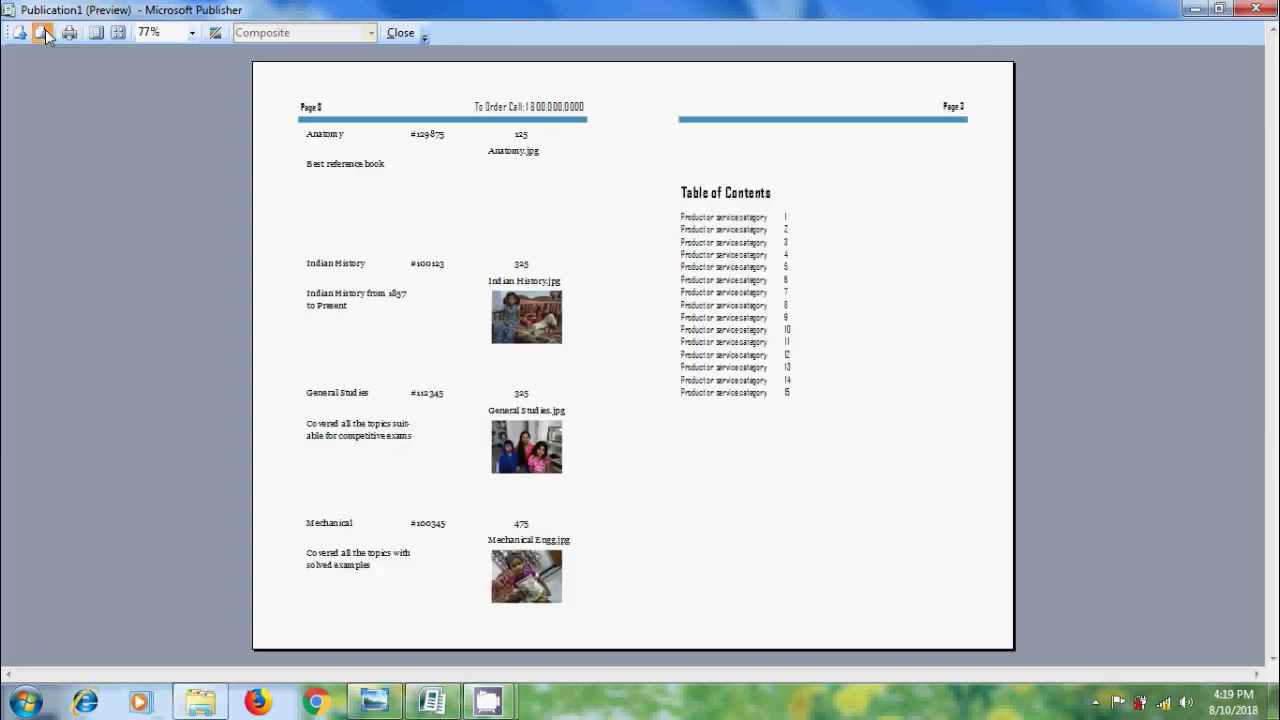
left_click(42, 33)
left_click(42, 33)
left_click(42, 33)
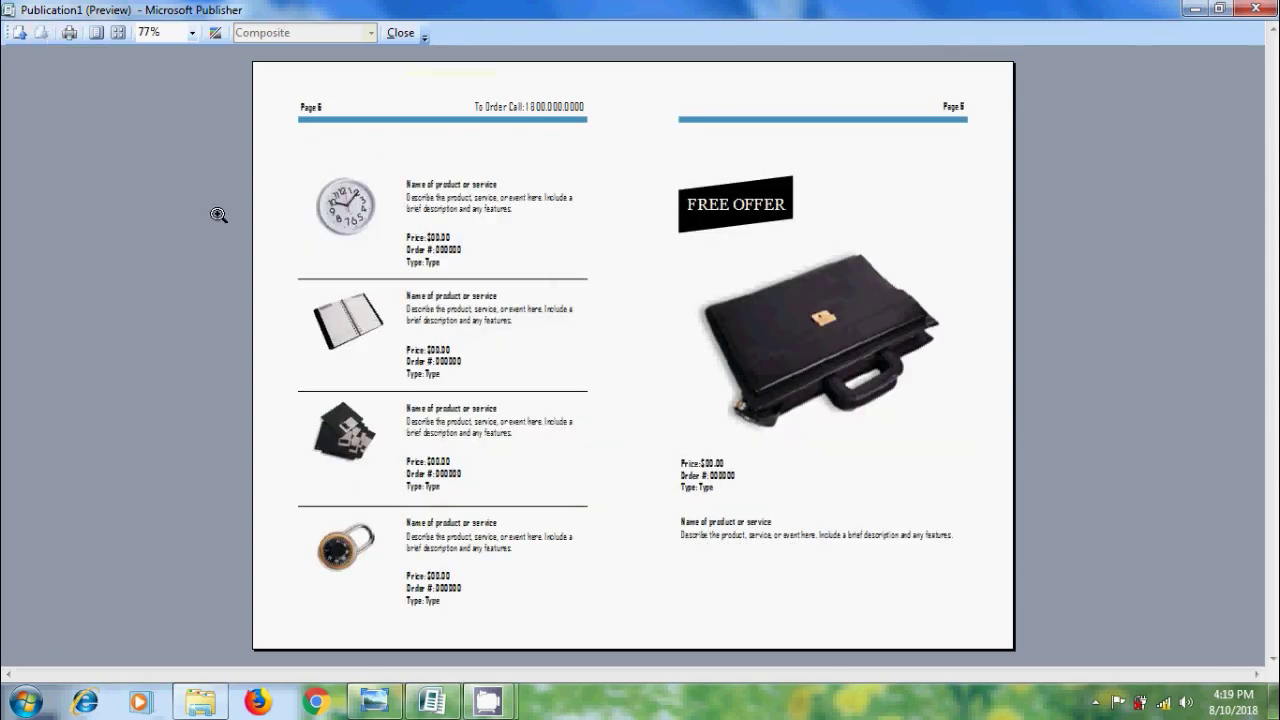
Close the print preview and bring the 'Tutorial 39 - Using Catalog Merge' title image back to front.
left_click(400, 34)
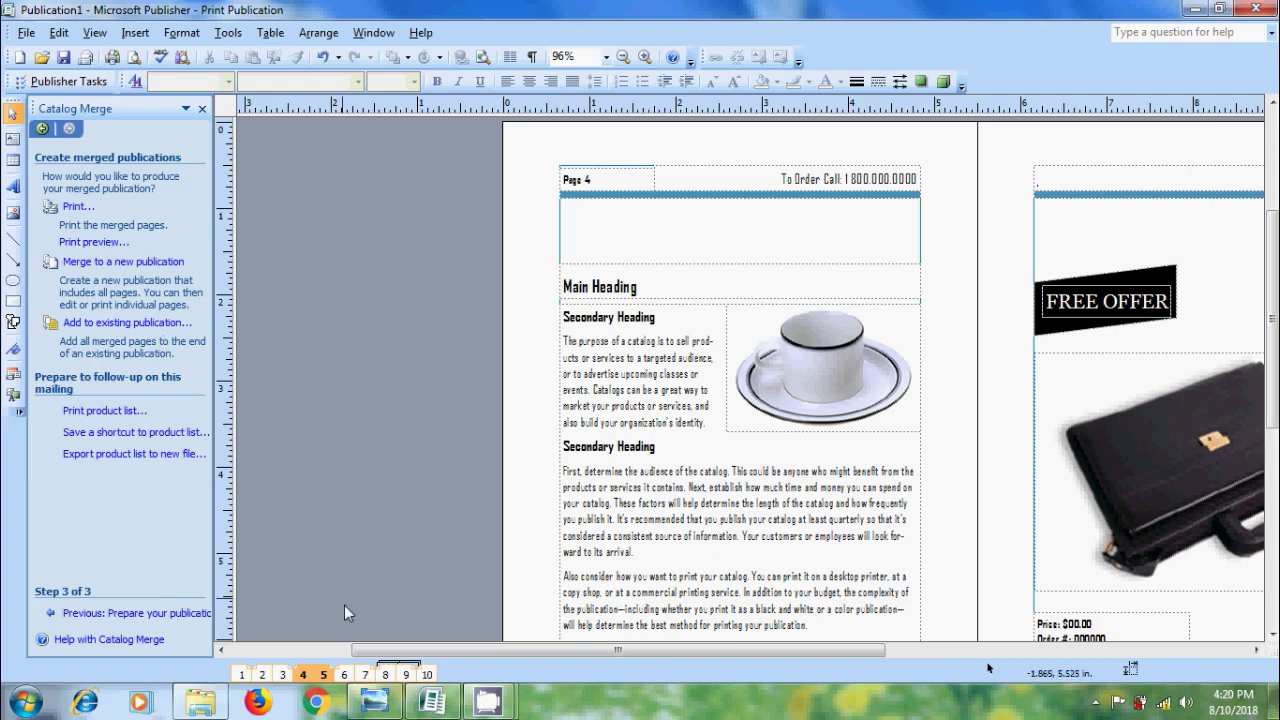
left_click(374, 701)
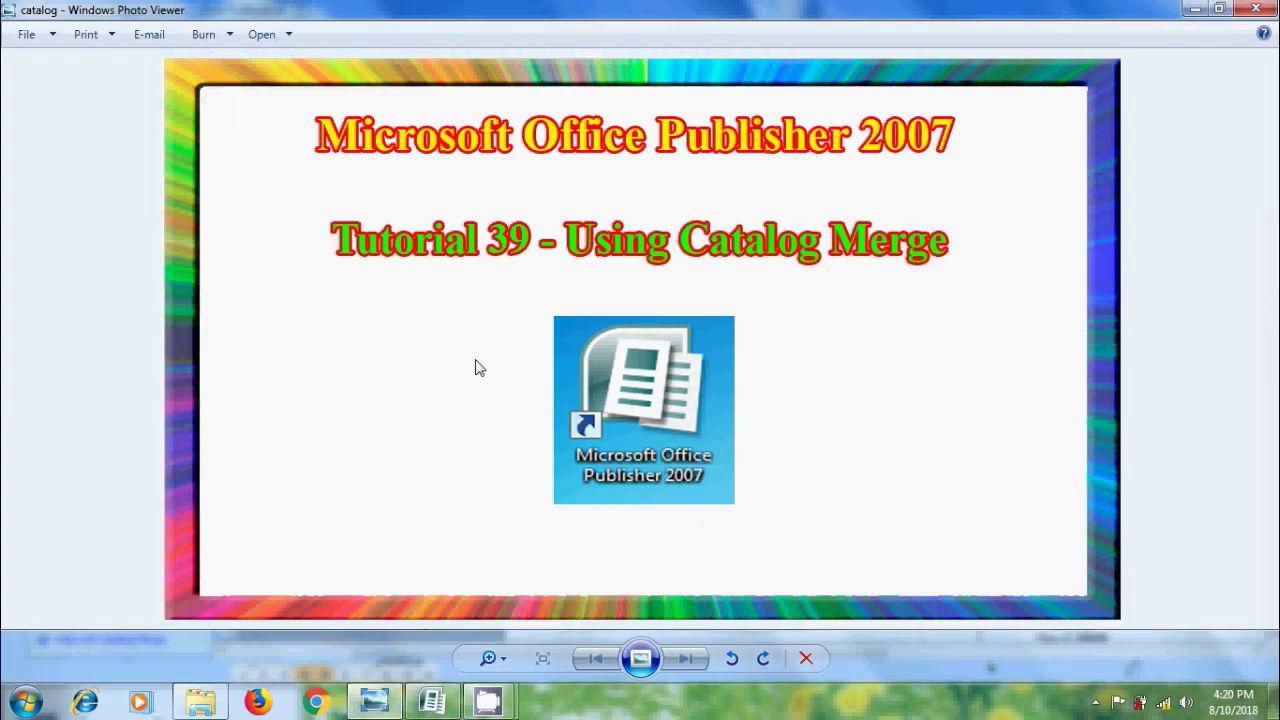
Minimize the Photo Viewer, Publisher and My Data Sources windows to reveal the desktop.
left_click(1198, 9)
left_click(1200, 9)
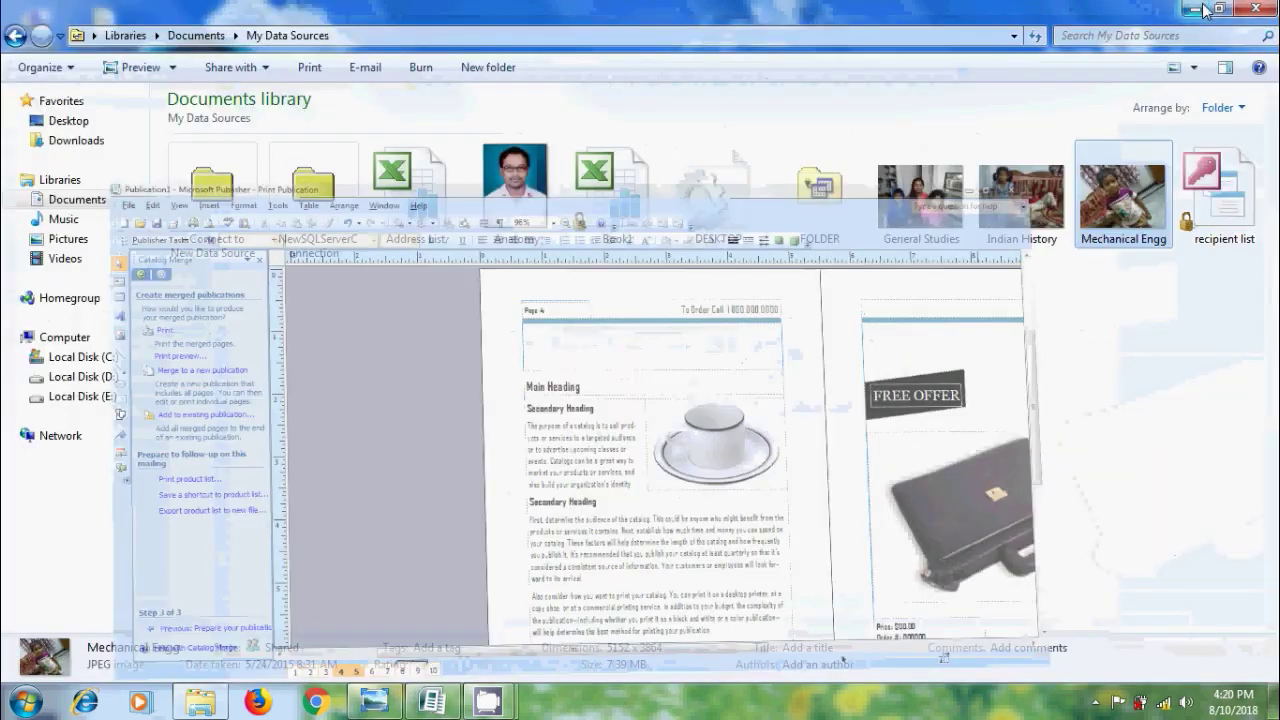
left_click(1200, 9)
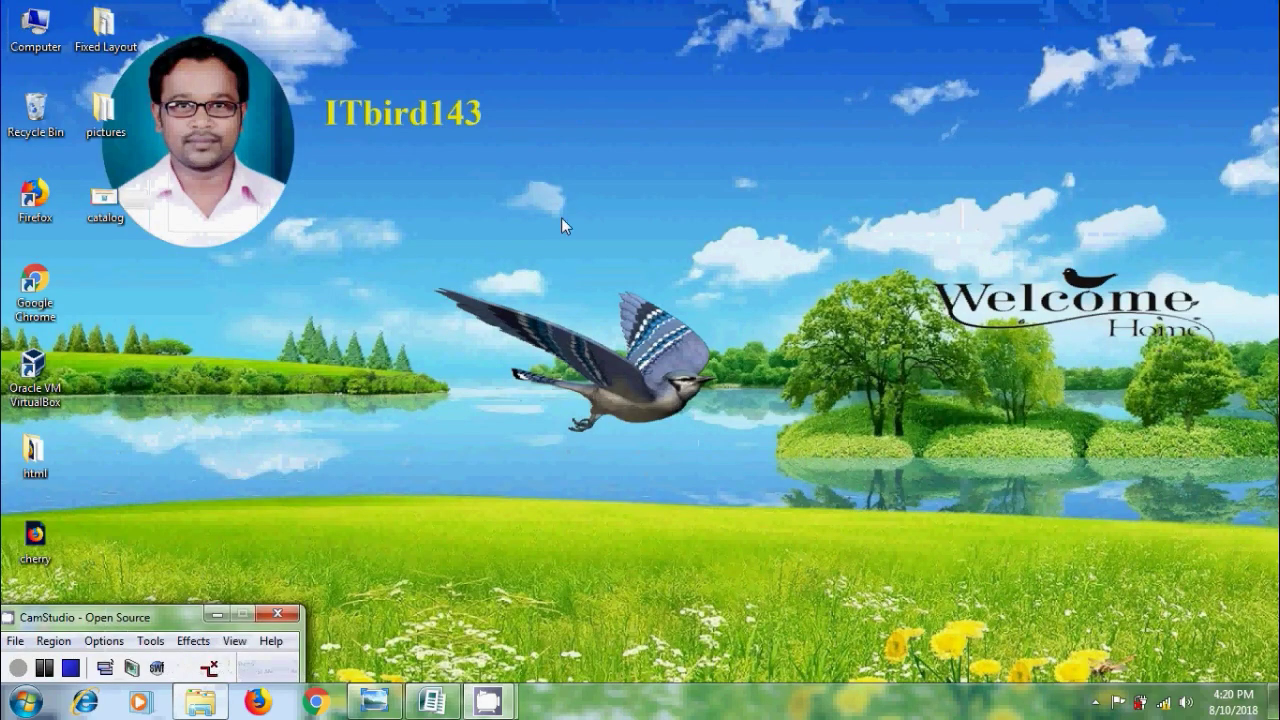